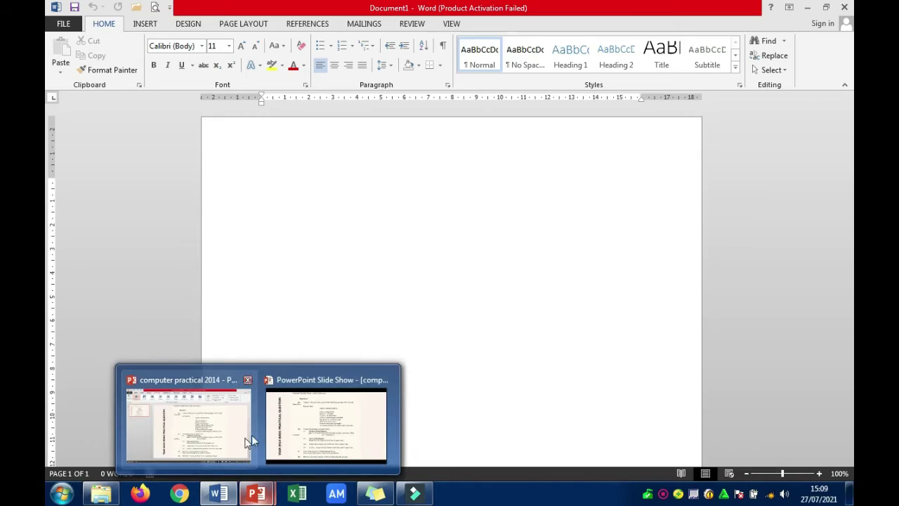
Switch to the PowerPoint slide show of the practical question and turn on the laser pointer
click(291, 429)
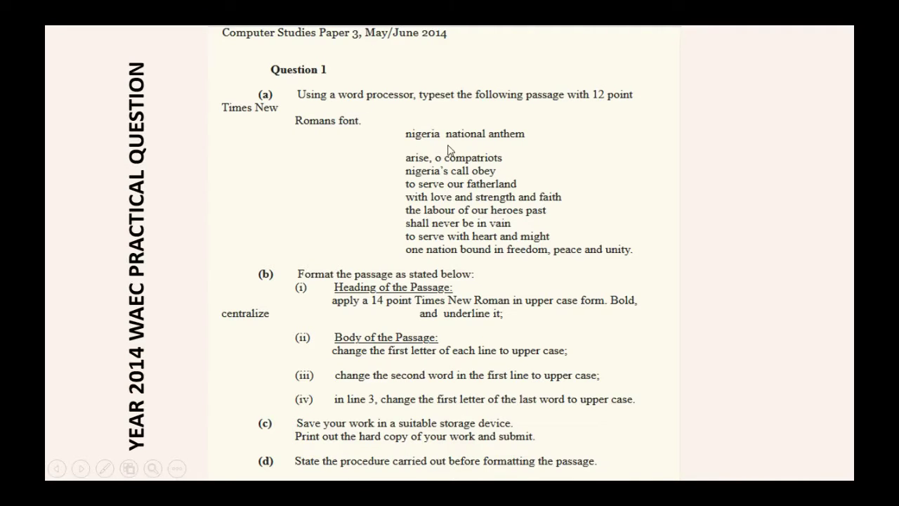
right_click(687, 144)
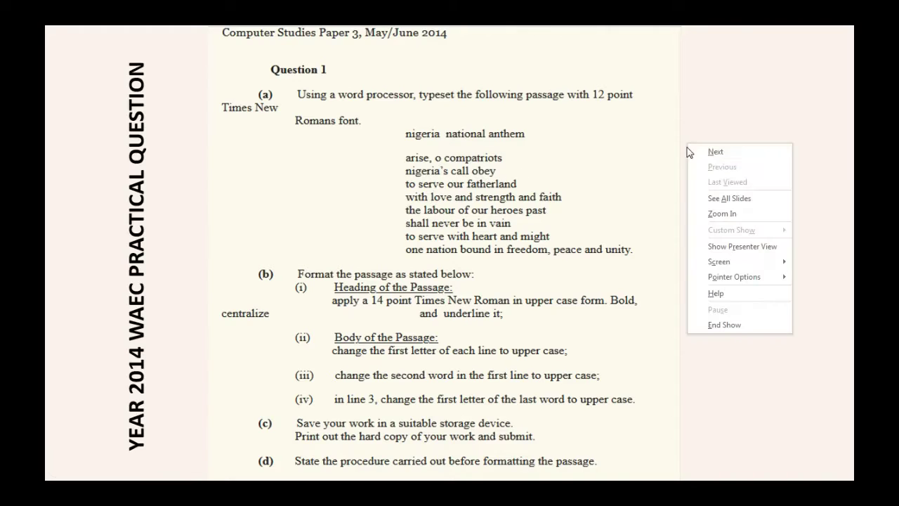
mouse_move(739, 284)
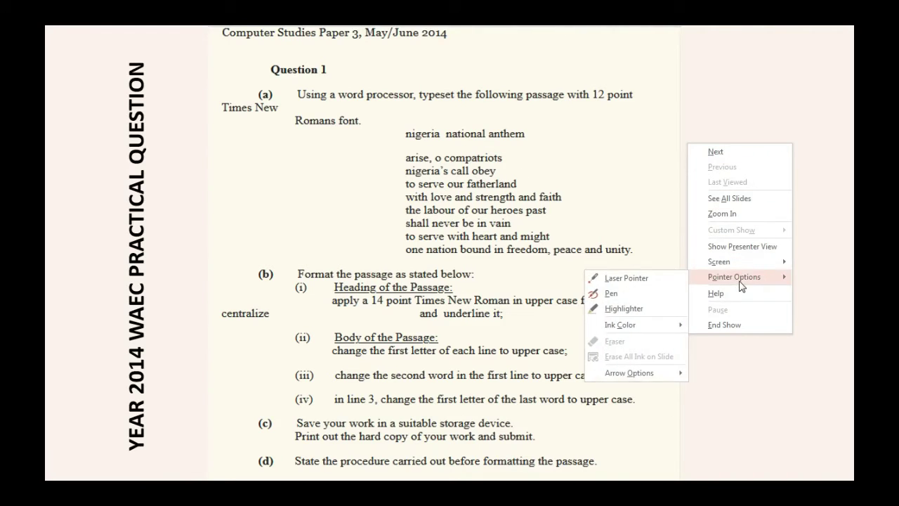
click(636, 278)
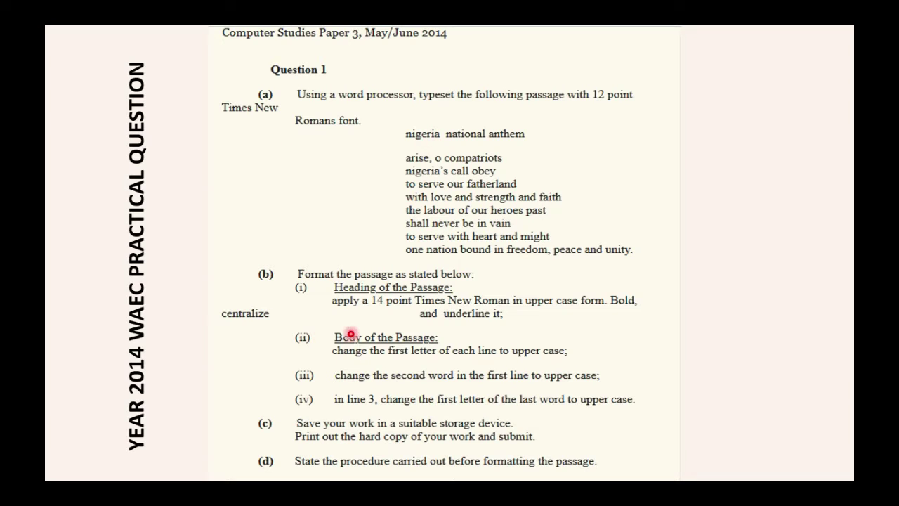
Switch to the blank Word document and set its font to Times New Roman, size 12
key(alt+Tab)
key(alt+Tab)
key(alt+Tab)
key(alt+Tab)
key(alt+Tab)
key(alt+Tab)
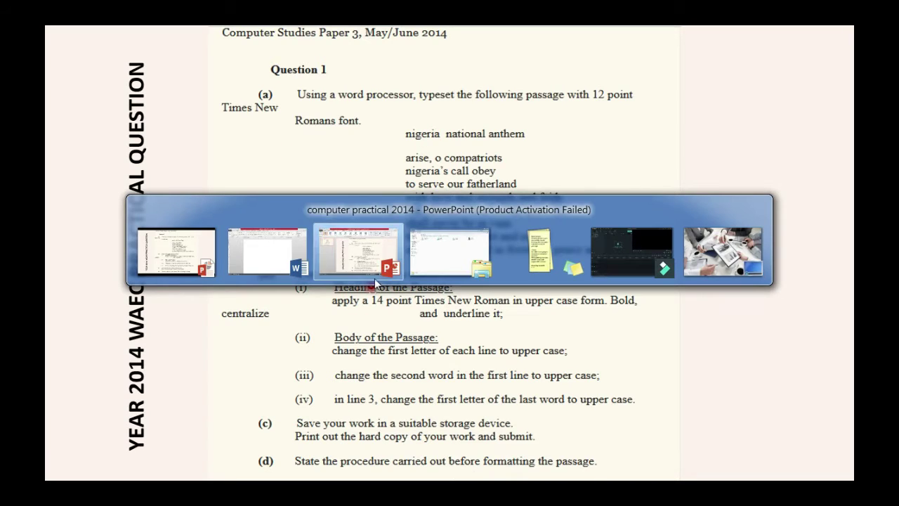
key(alt+Tab)
key(alt+Tab)
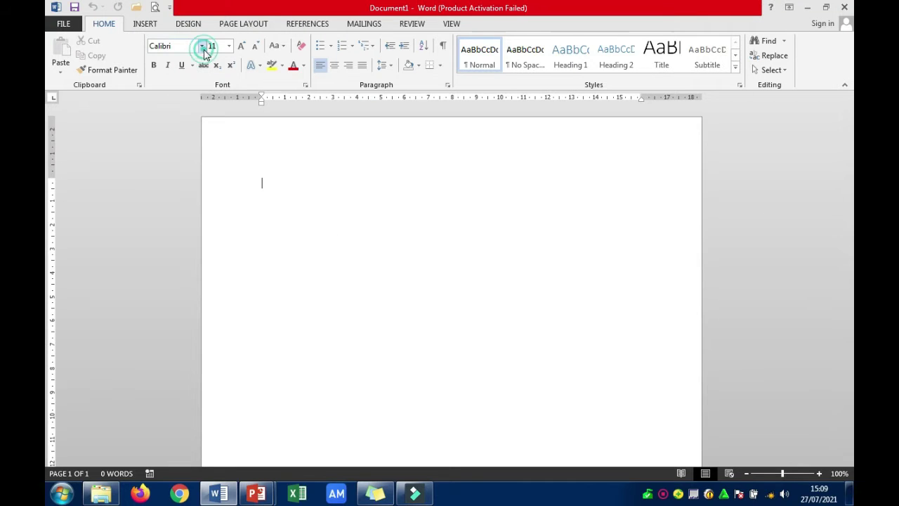
click(201, 46)
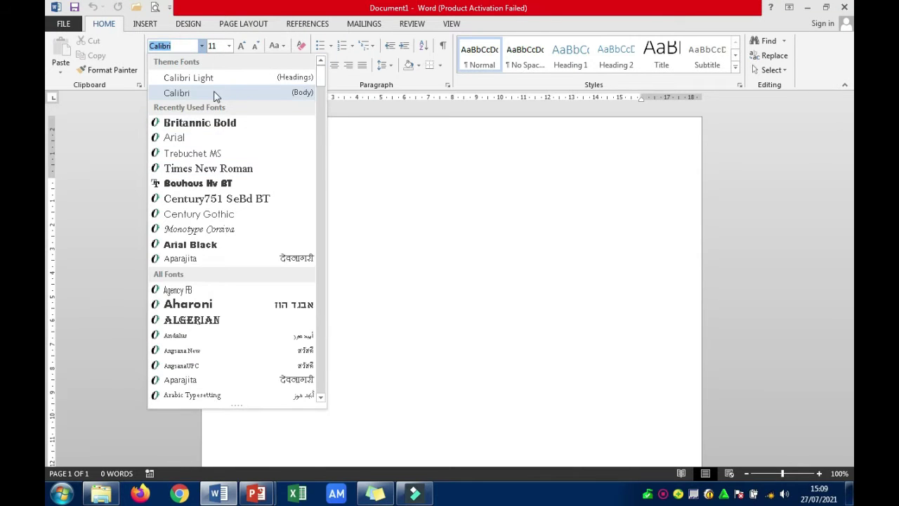
key(Down)
key(Down)
key(Down)
key(Down)
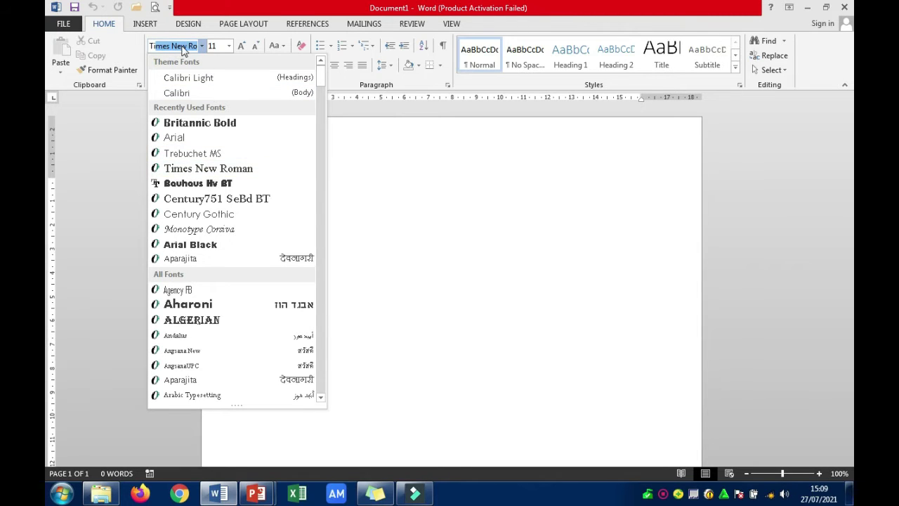
key(Return)
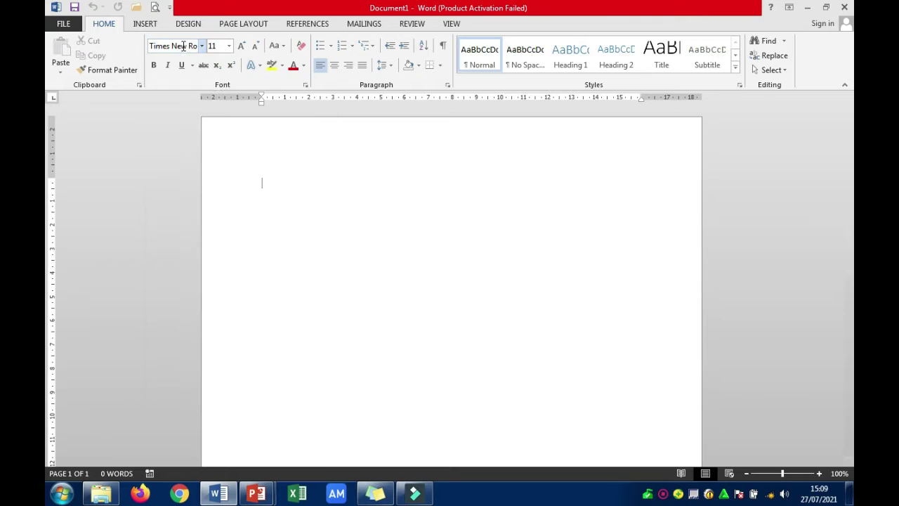
click(229, 45)
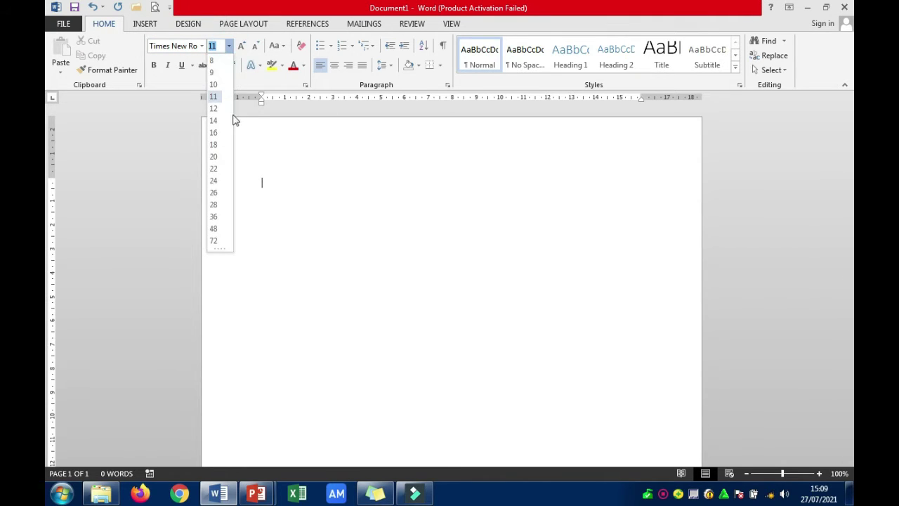
click(220, 109)
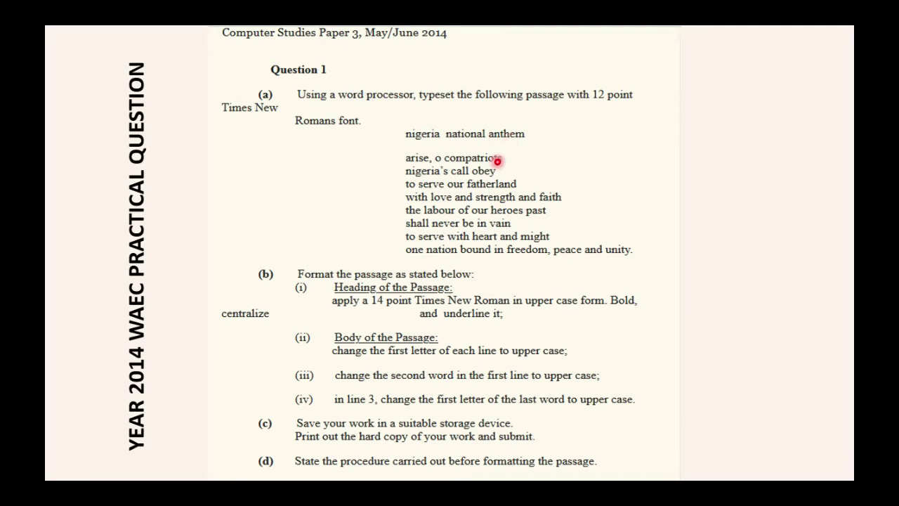
Return to the Word document and enter "nigeria" in lower case as the first word of the heading, reversing the automatic capitalization
key(alt+Tab)
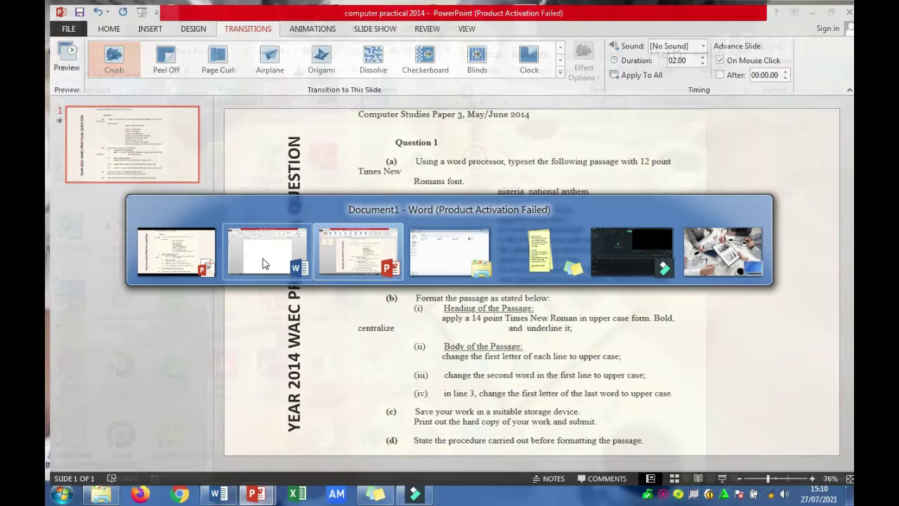
click(262, 259)
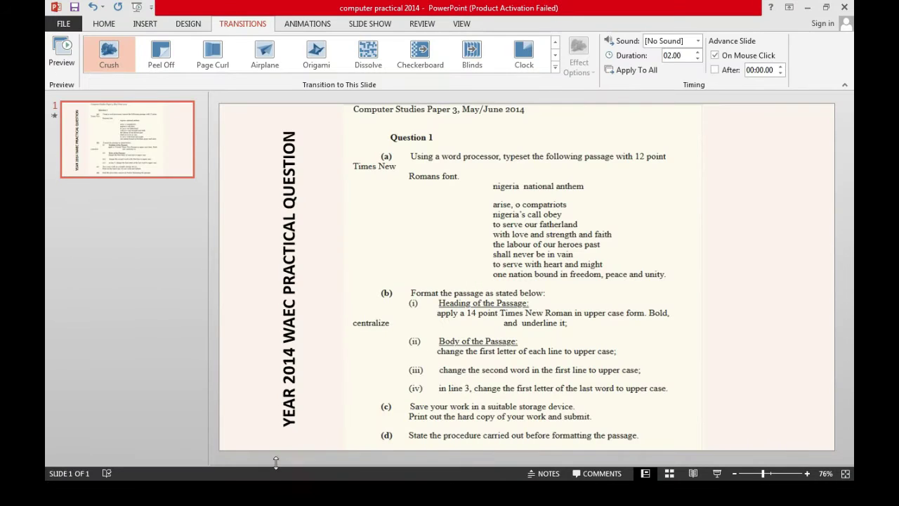
key(alt+Tab)
key(alt+Tab)
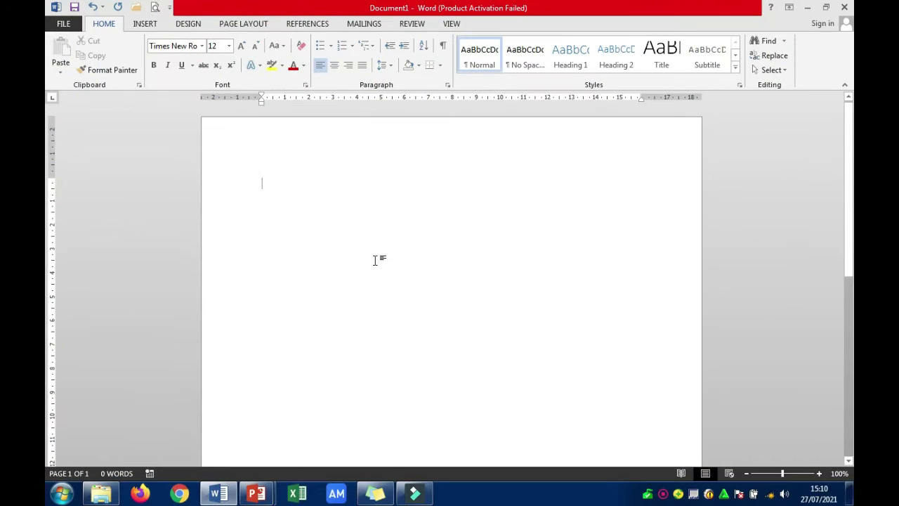
text(nIGE)
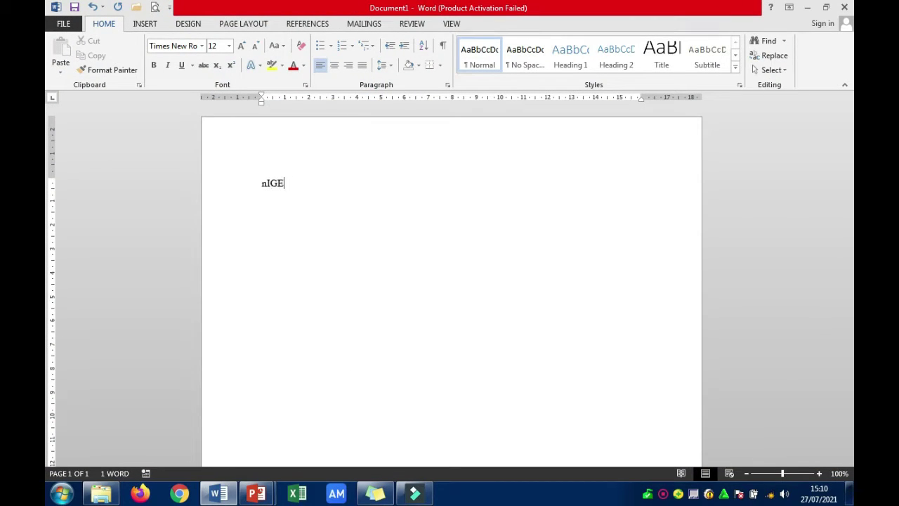
key(BackSpace)
key(BackSpace)
key(BackSpace)
text(igeria)
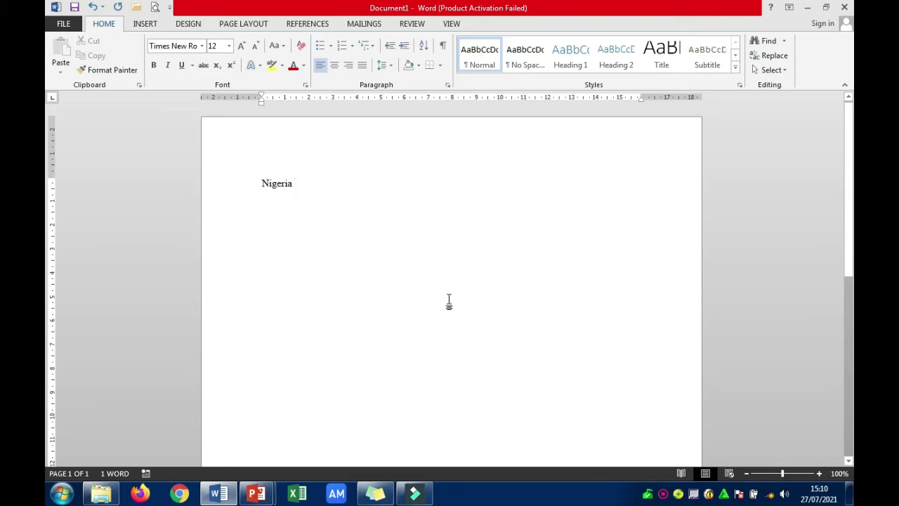
key(ctrl+z)
key(BackSpace)
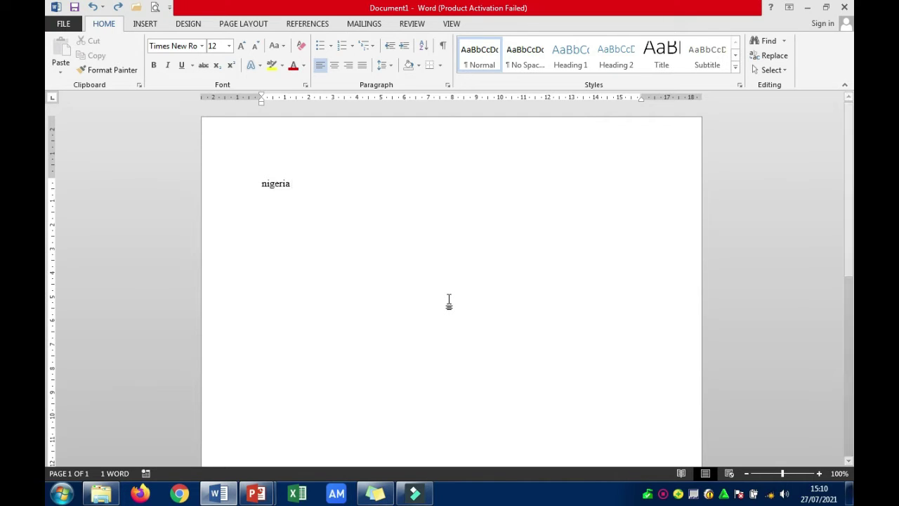
Complete the heading with "national anthem" and leave a blank line below it
text(natio)
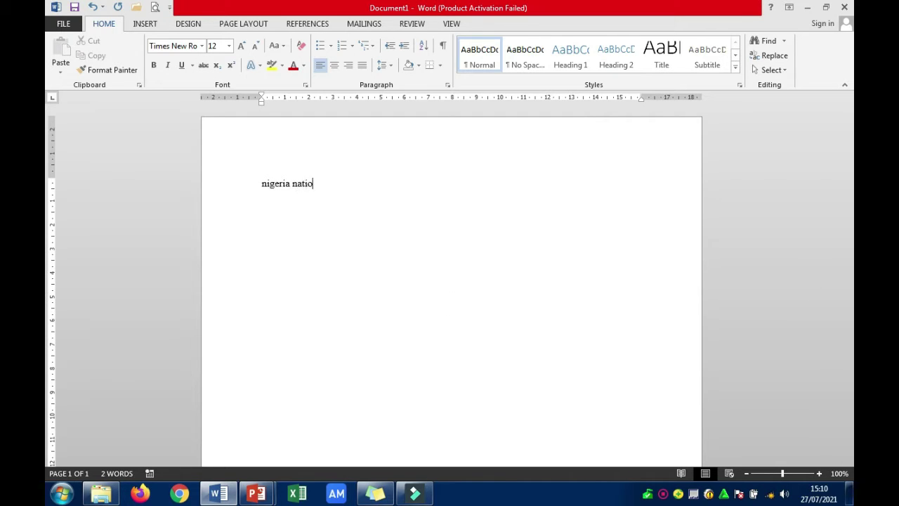
text(nal )
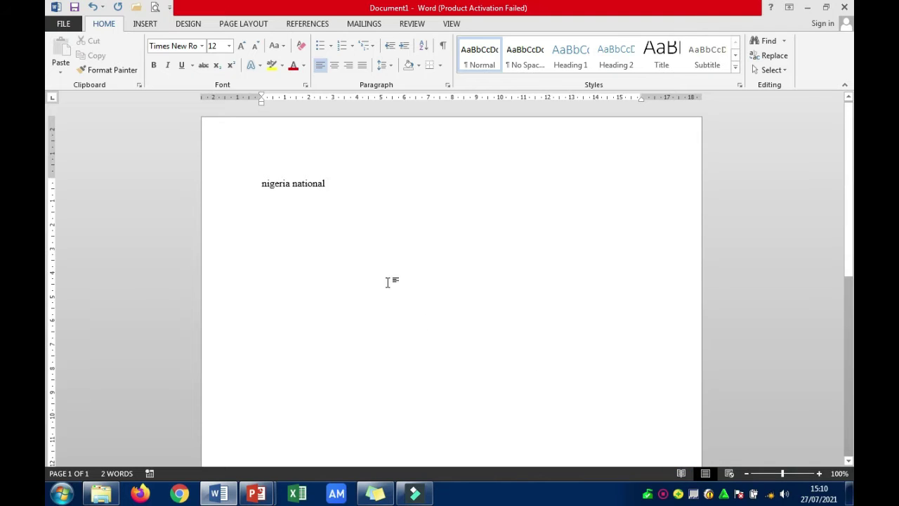
text(anthem)
key(Return)
key(Return)
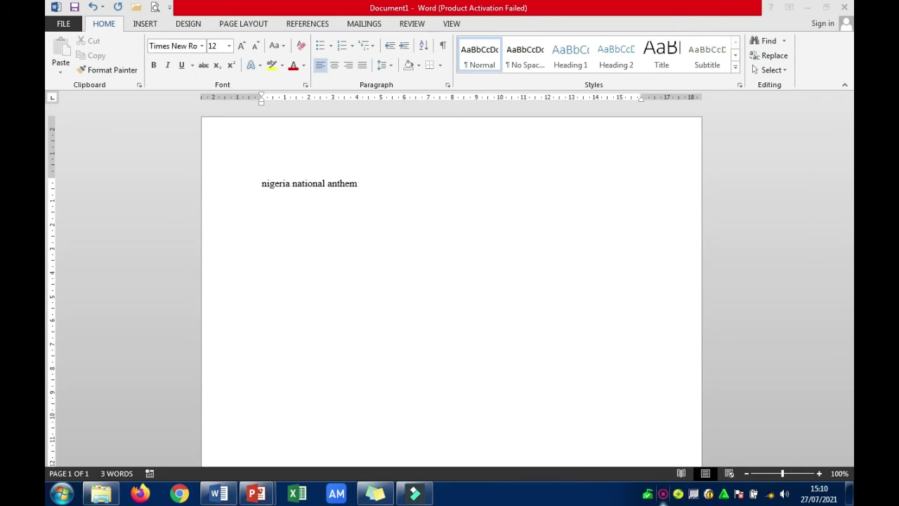
right_click(663, 495)
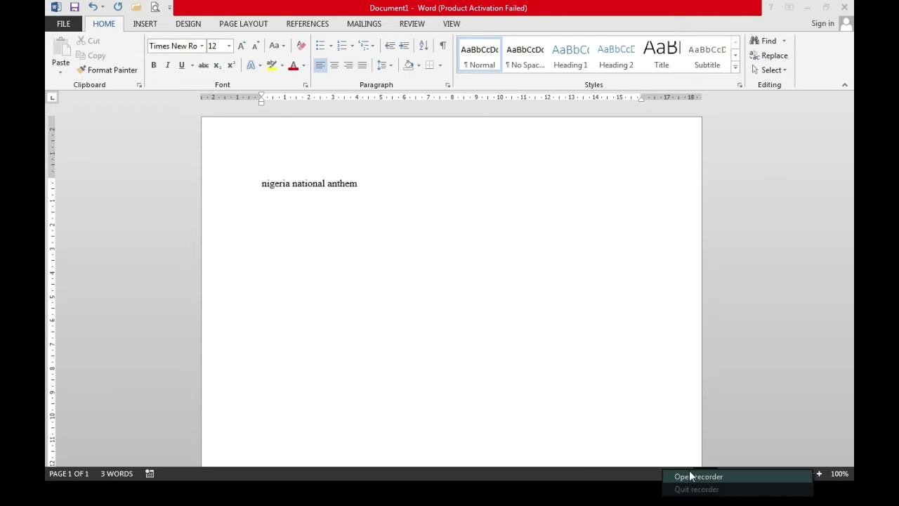
click(606, 420)
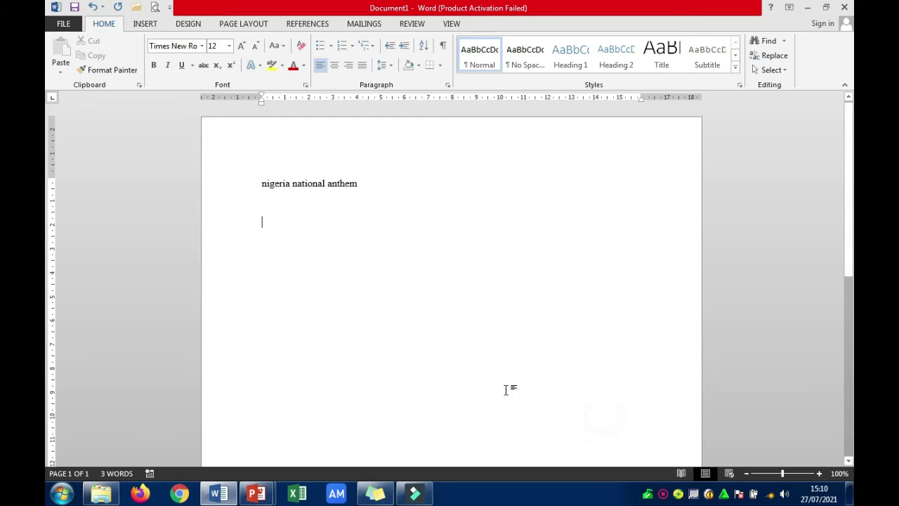
click(340, 251)
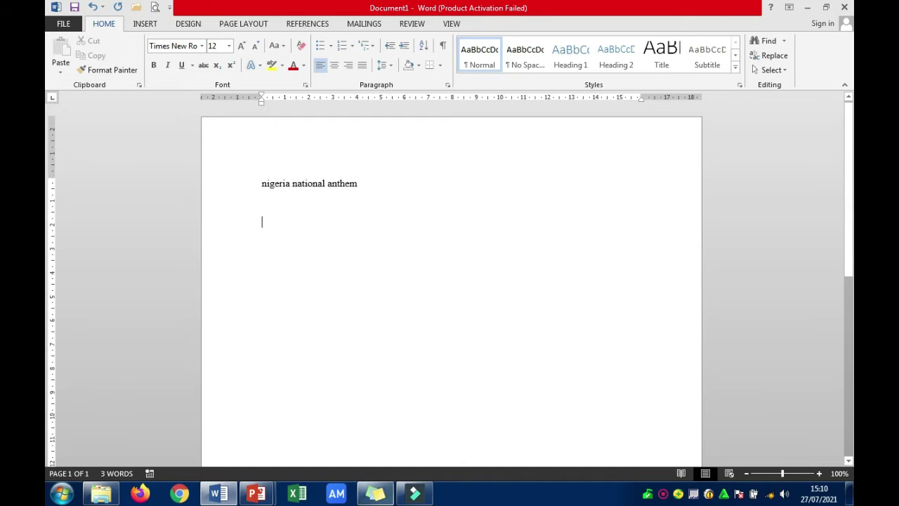
Review the anthem passage in the PowerPoint slide show with the laser pointer, and return to the Word document
mouse_move(257, 494)
click(236, 440)
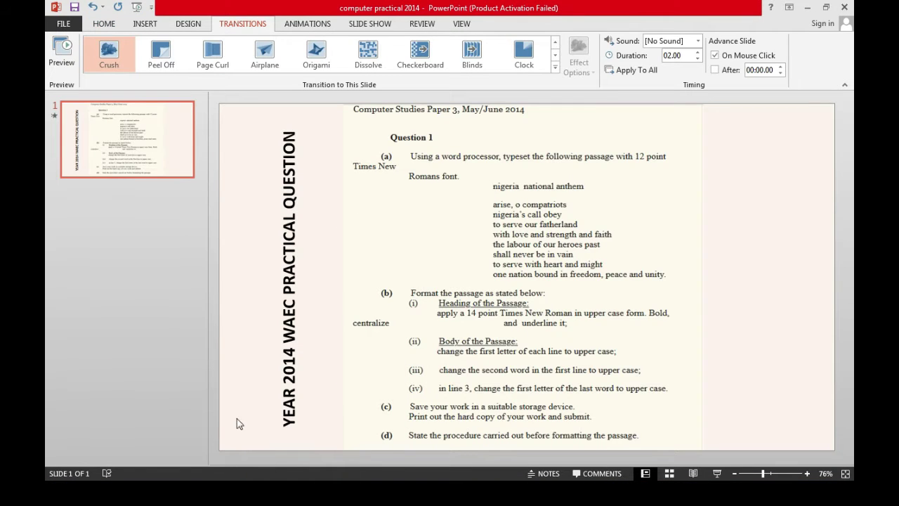
key(alt+Tab)
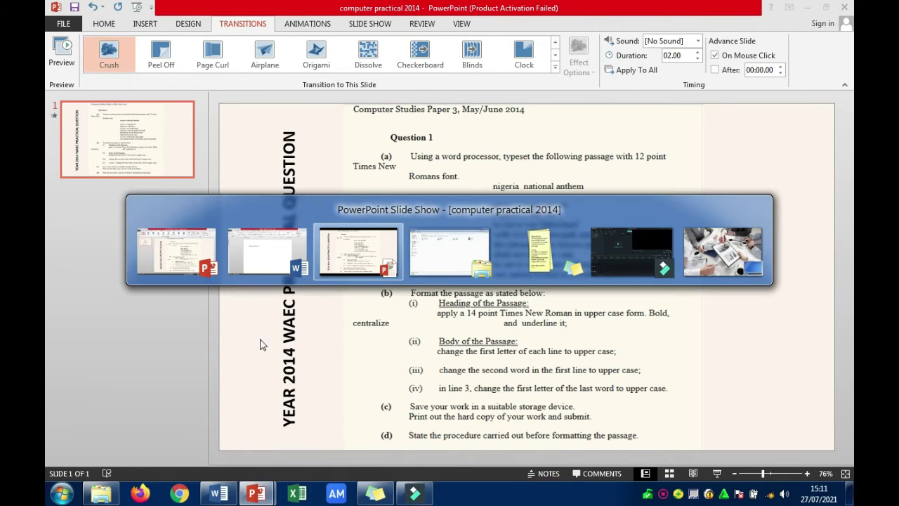
key(ctrl+l)
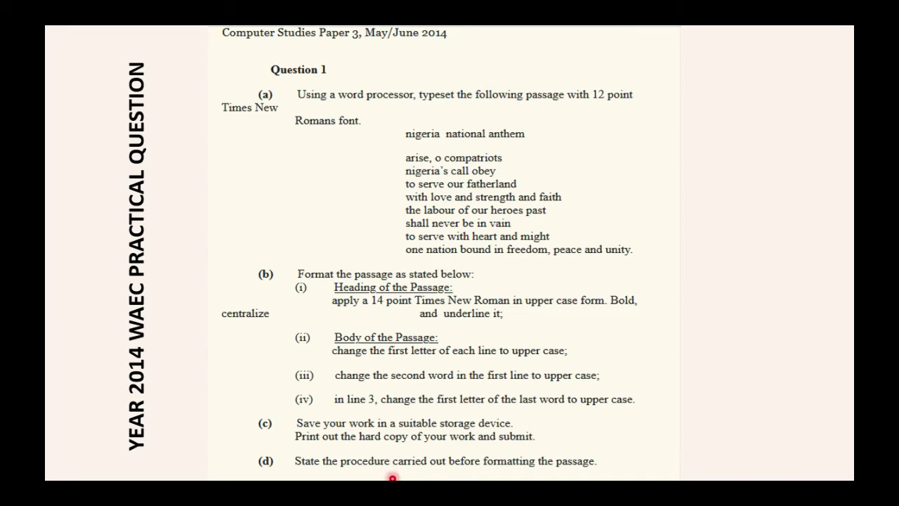
key(alt+Tab)
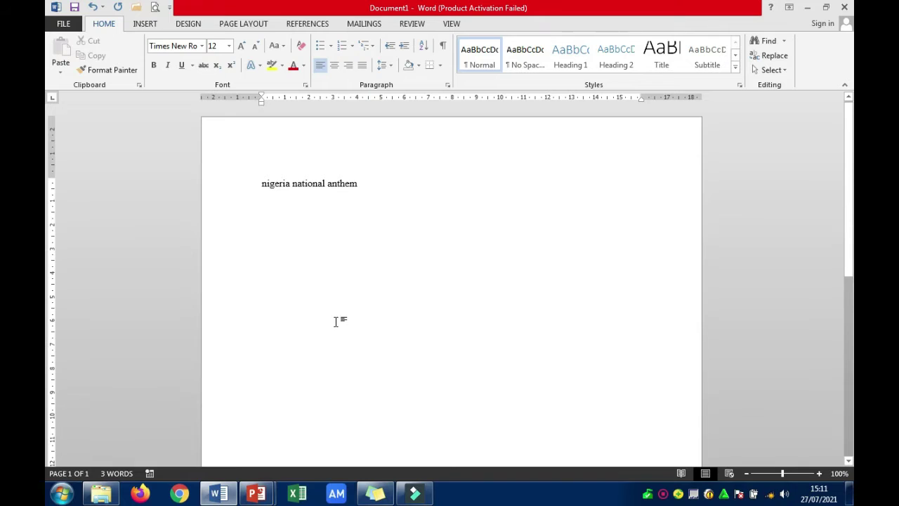
Enter the first two body lines, "arise, o compatriots" and "nigeria's call obey", checking the wording against the question slide
text(aris)
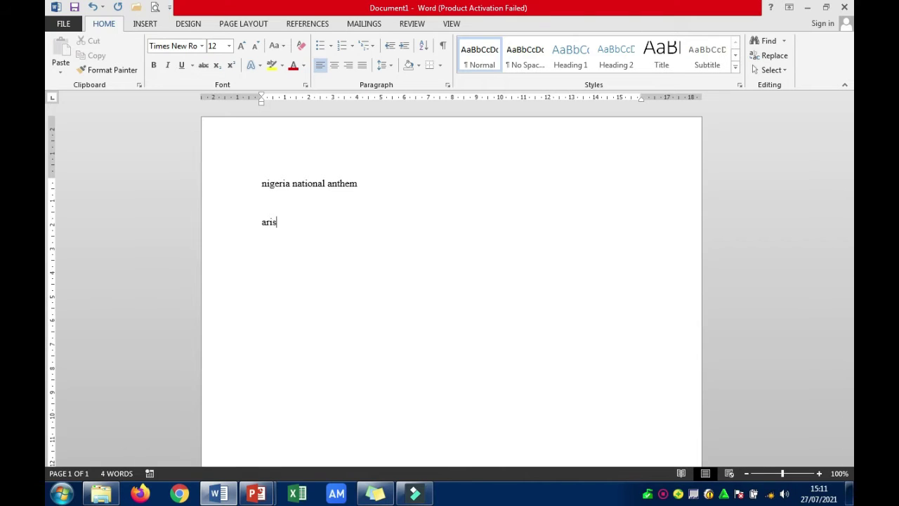
text(e o compatriots)
click(283, 222)
text(,)
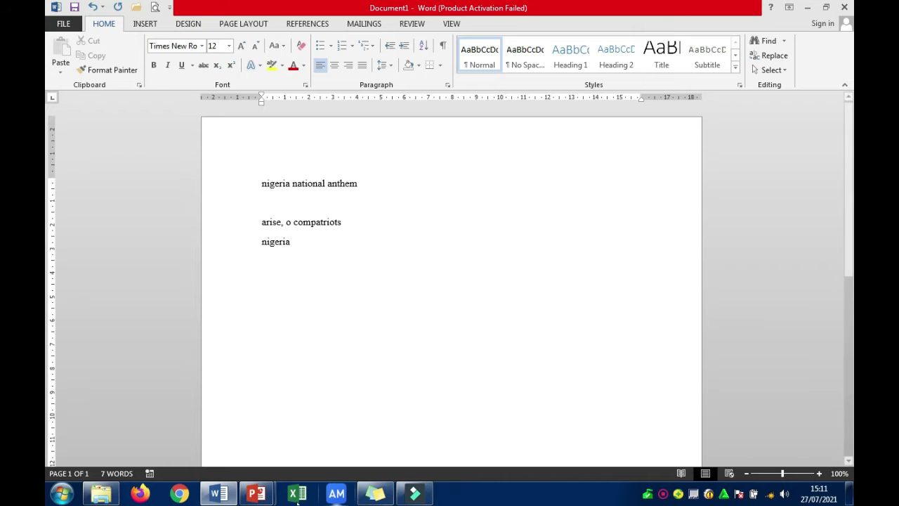
mouse_move(257, 494)
mouse_move(274, 447)
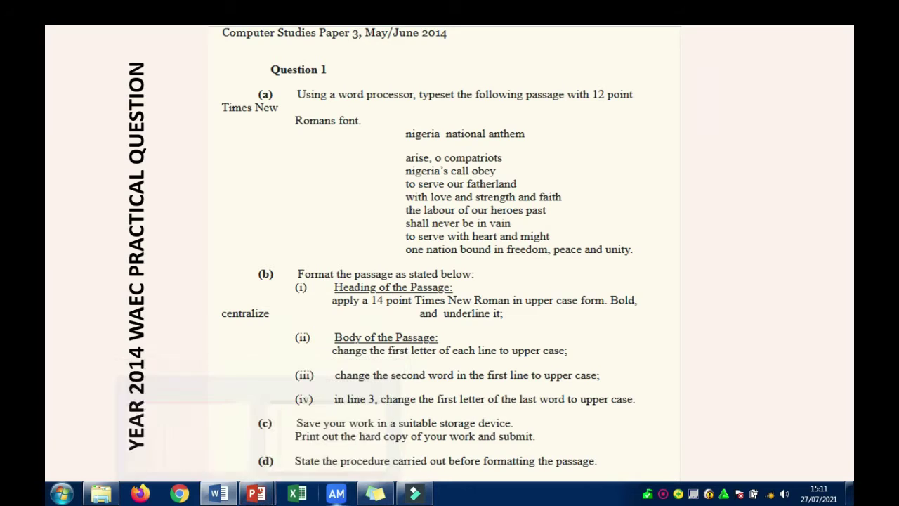
text('s call obey)
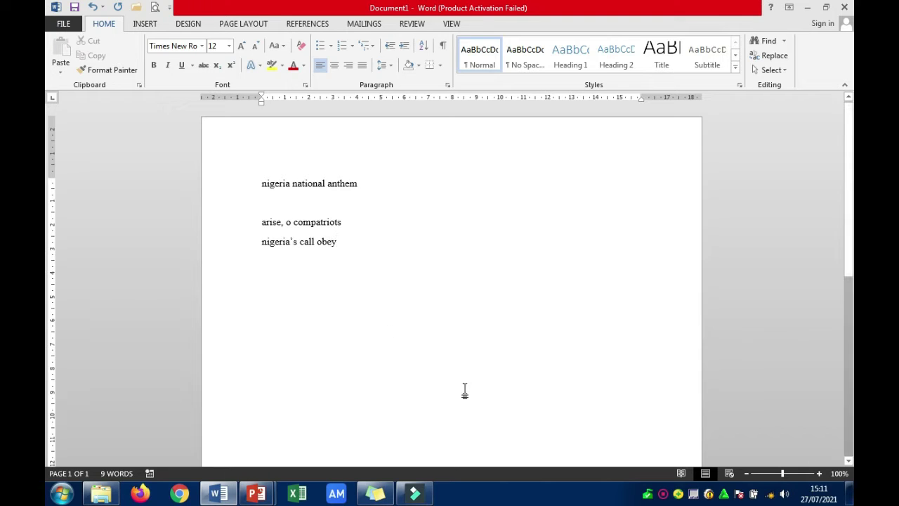
click(663, 496)
right_click(662, 496)
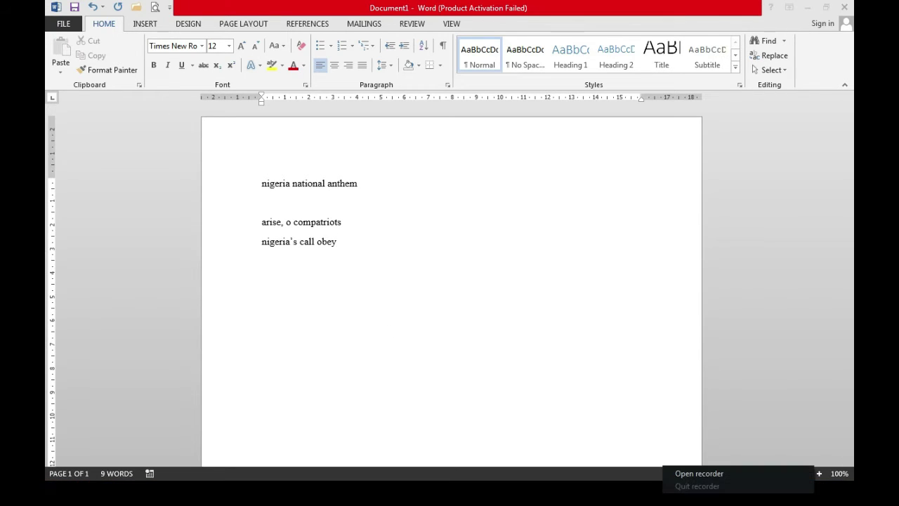
click(600, 420)
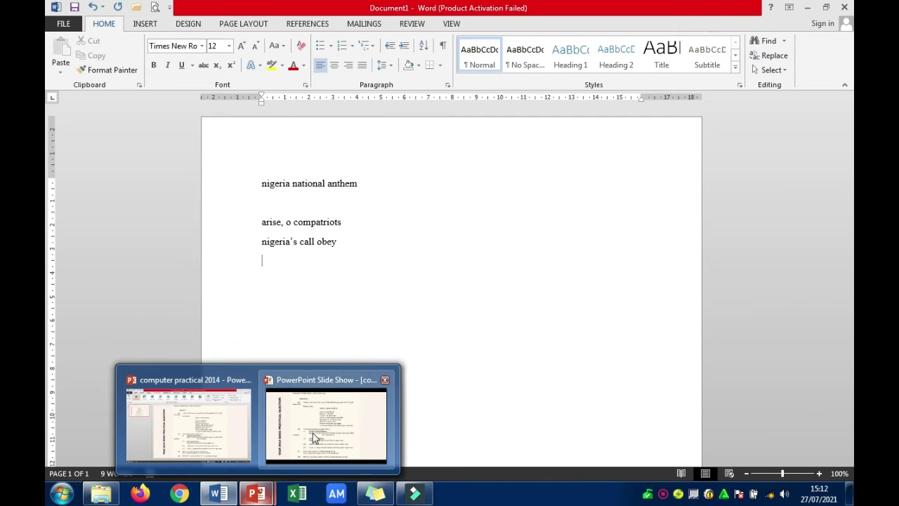
Enter the third body line, "to serve our fatherland", in lower case, following the question slide
mouse_move(313, 433)
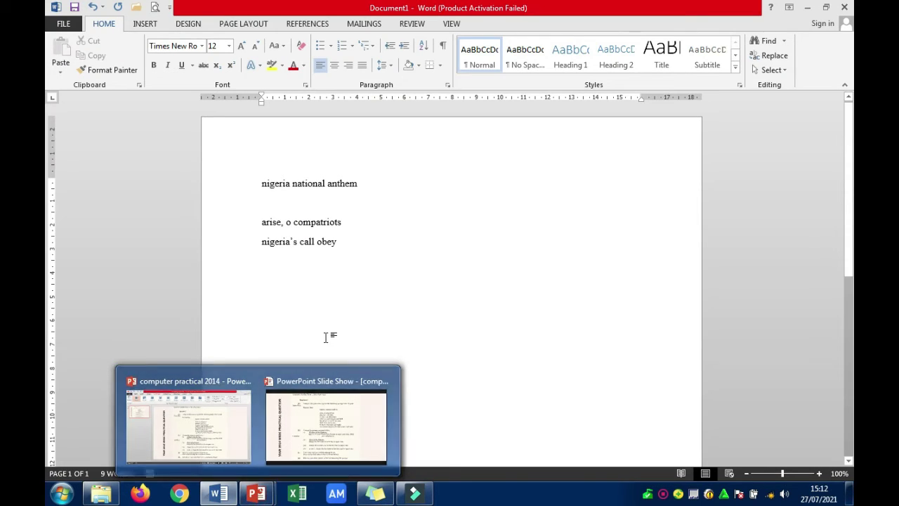
text(to )
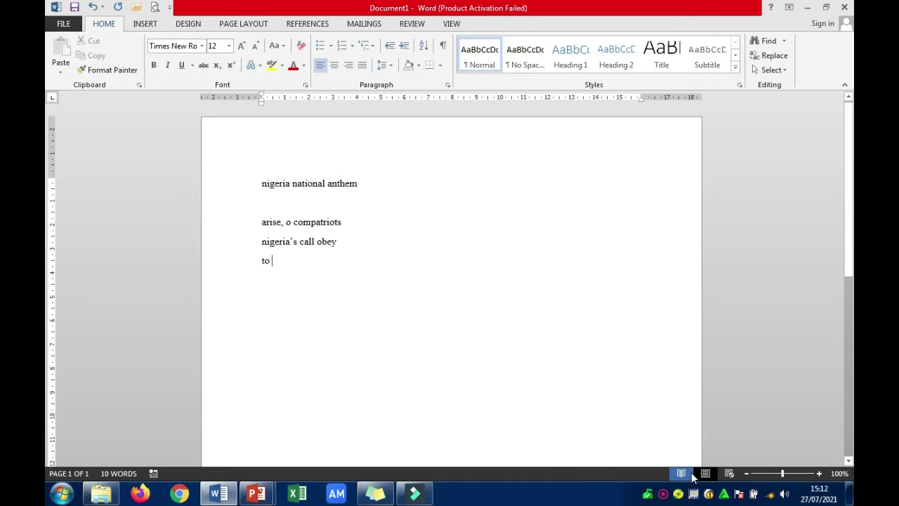
text(se)
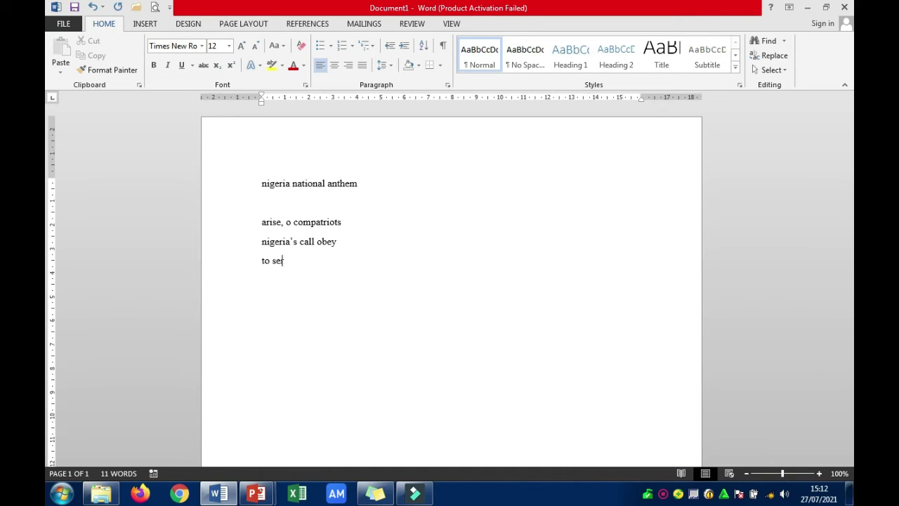
text(rve )
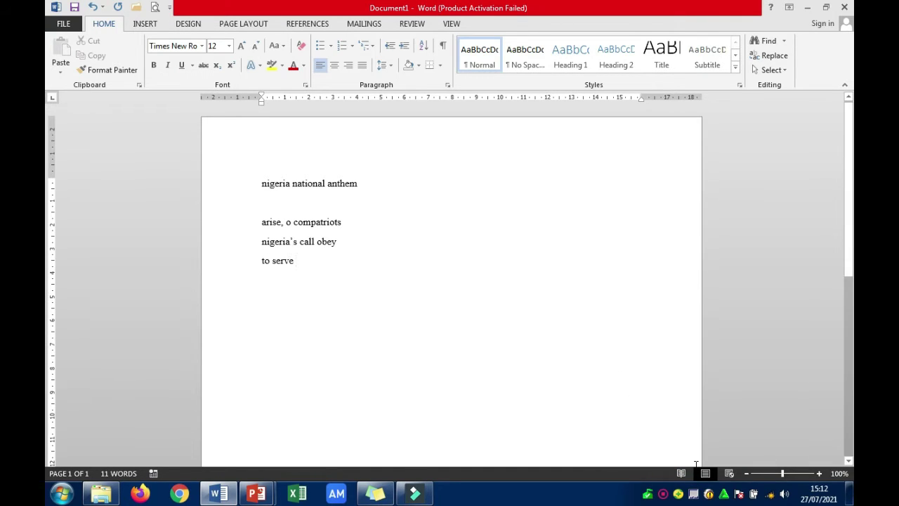
text(our fa)
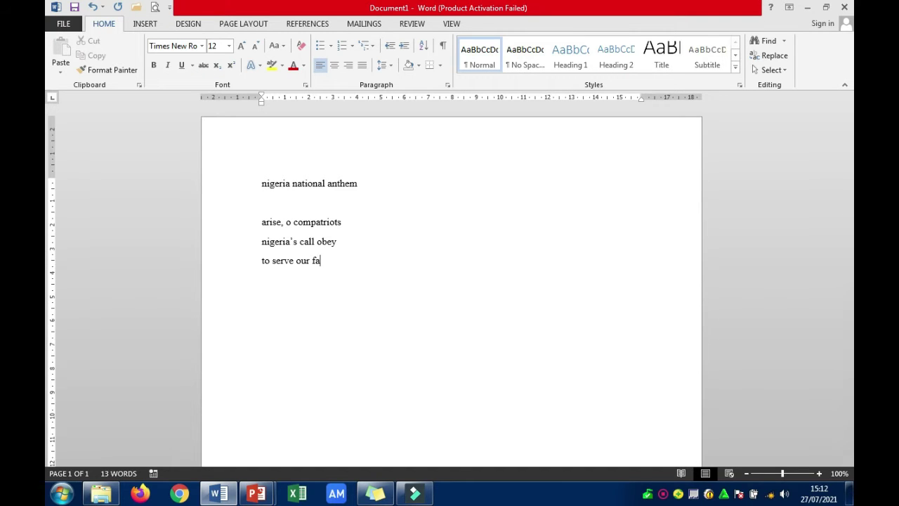
text(therland)
key(Return)
Enter the fourth body line, "with love and strength and faith", checking the wording against the question slide
text(with love and )
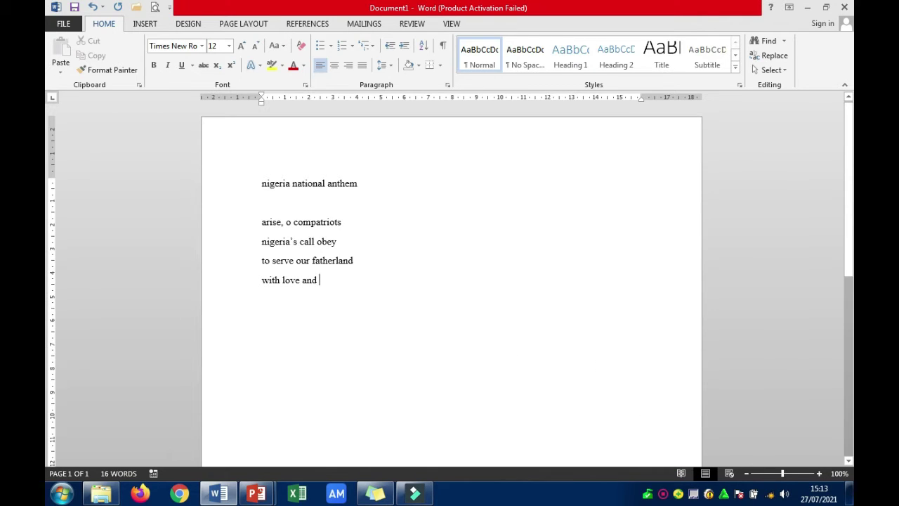
text(streng)
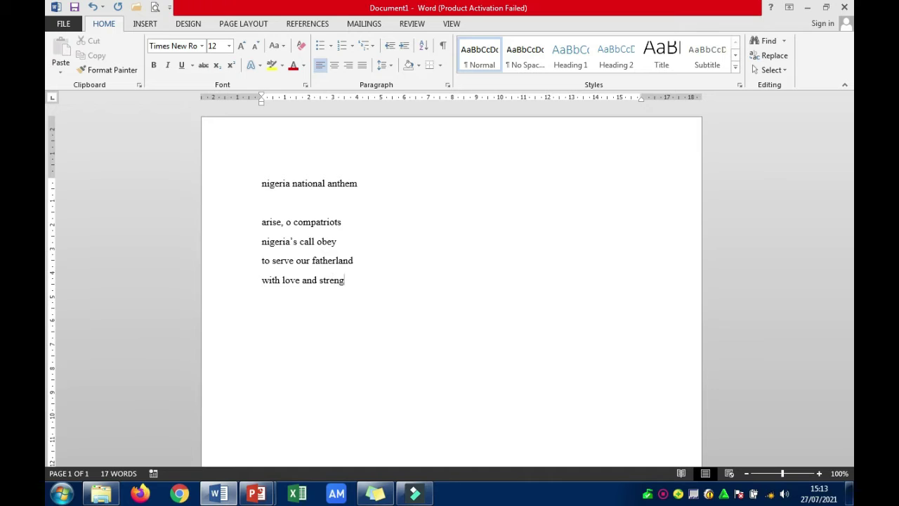
text(th and fa)
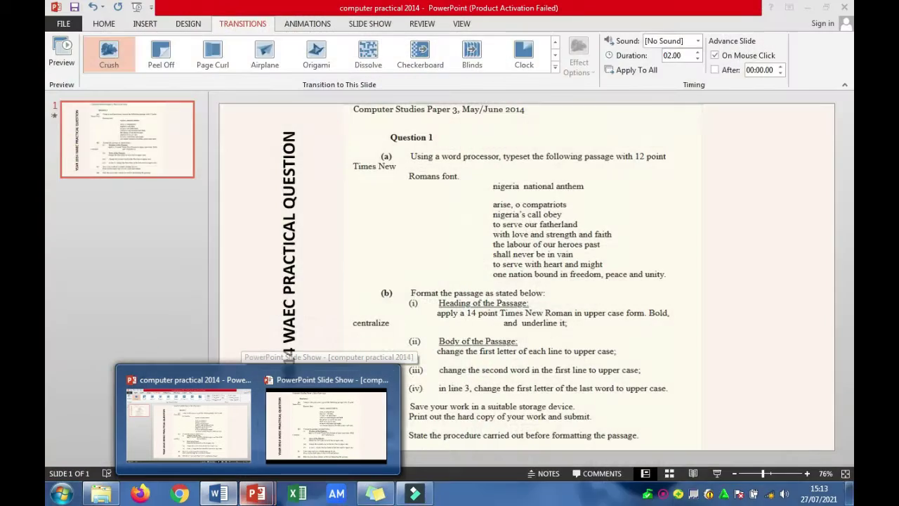
mouse_move(246, 446)
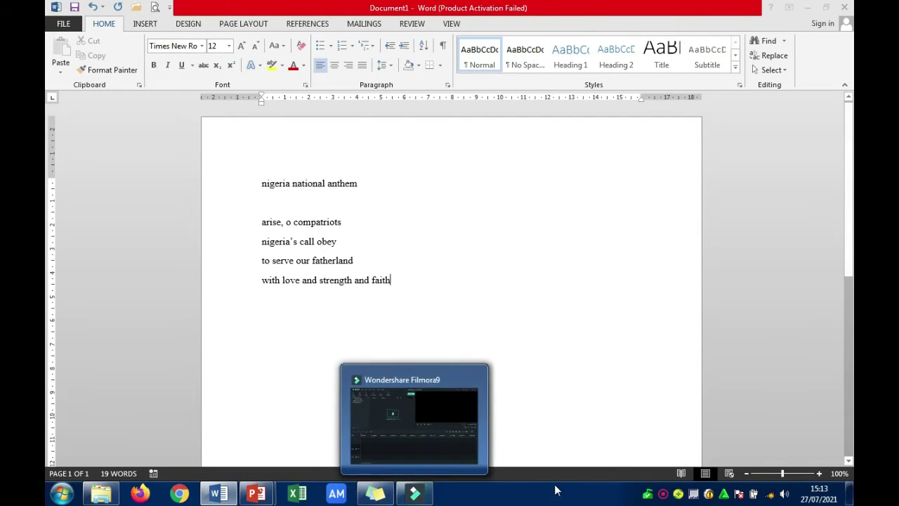
right_click(662, 494)
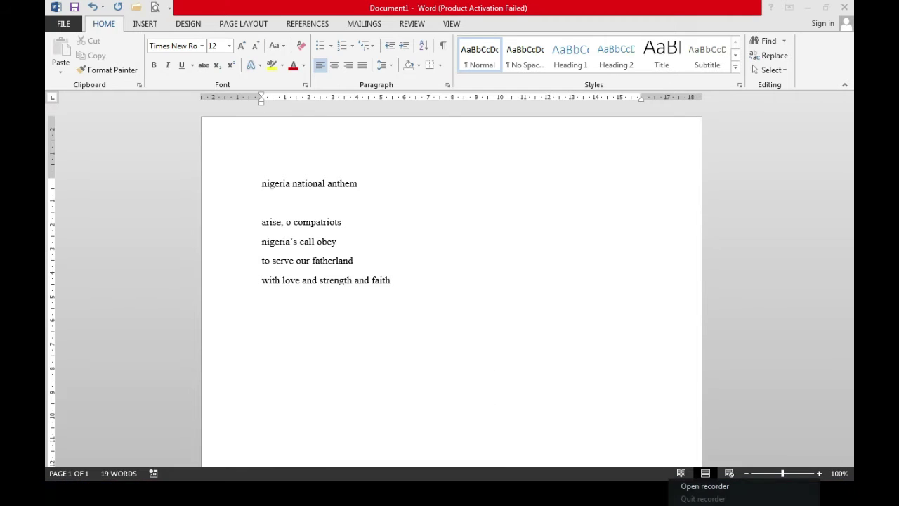
click(684, 484)
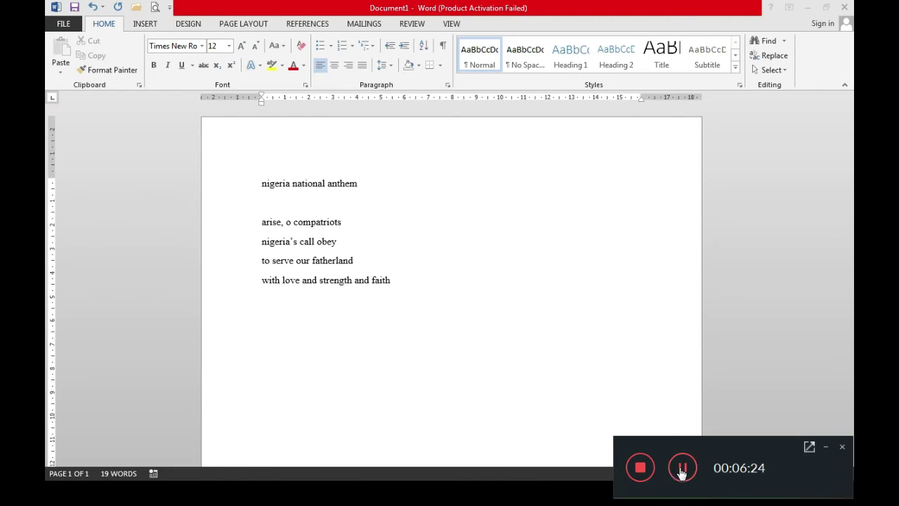
click(467, 316)
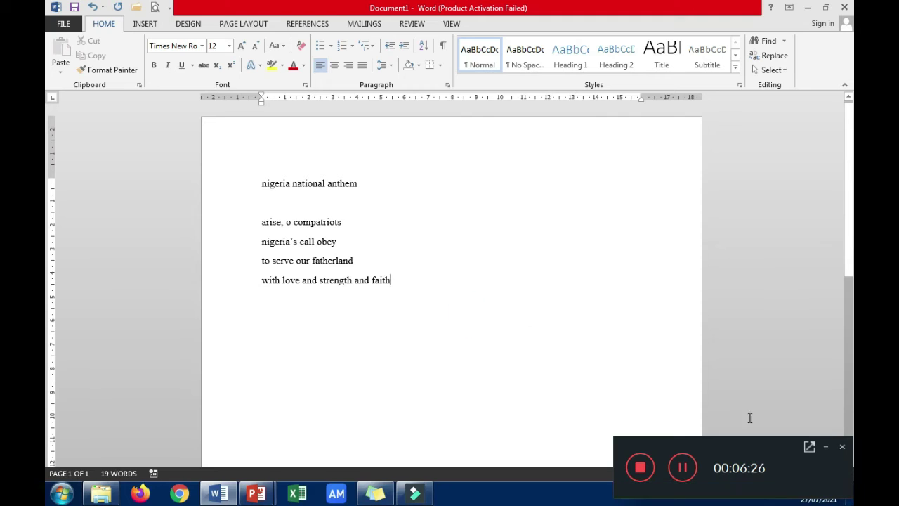
click(827, 447)
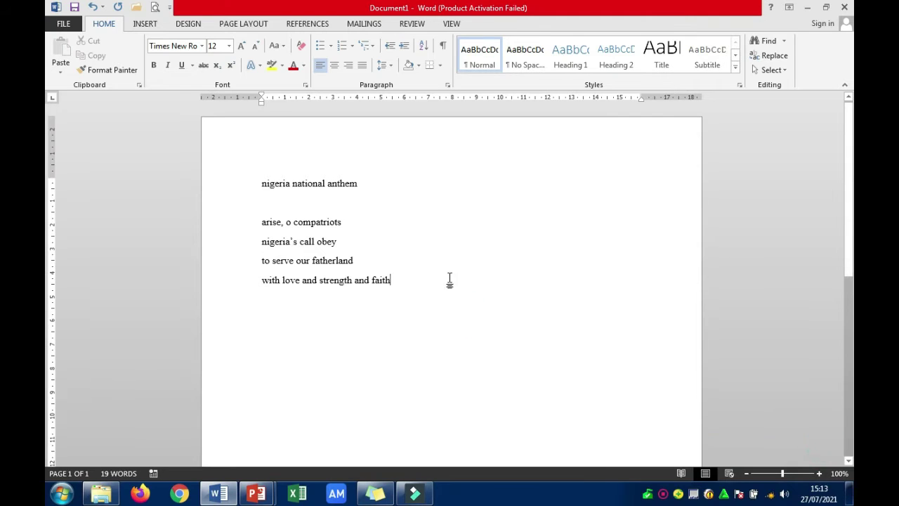
Add the fifth body line, "the labour of our heroes past", checking the PowerPoint slide show midway and ending the show before returning to Word
key(Return)
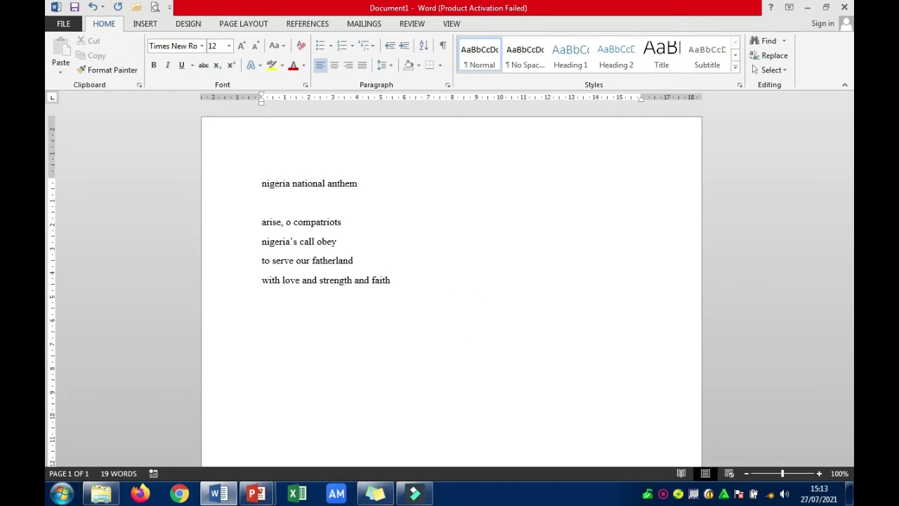
text(the )
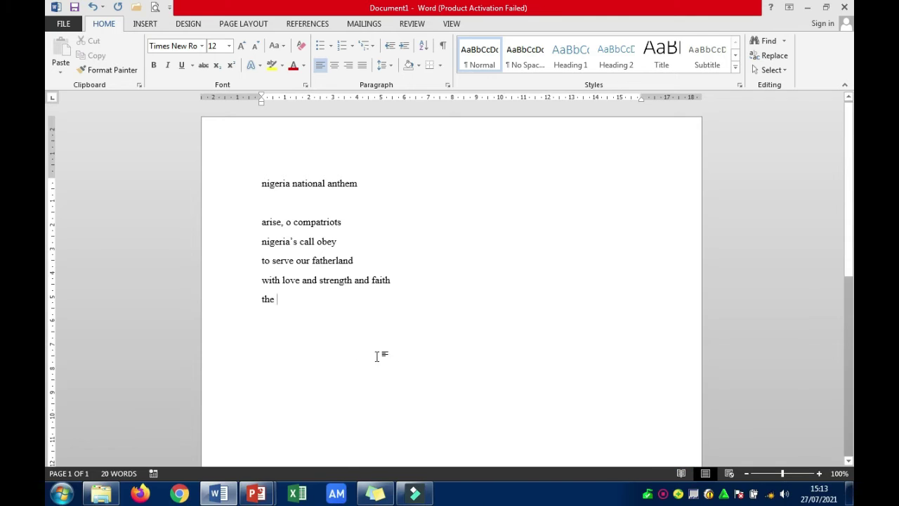
text(la)
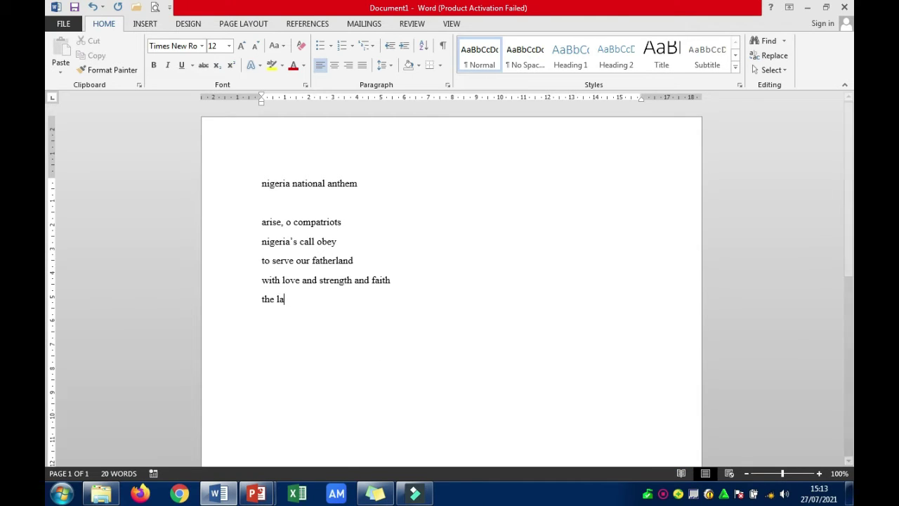
text(bour)
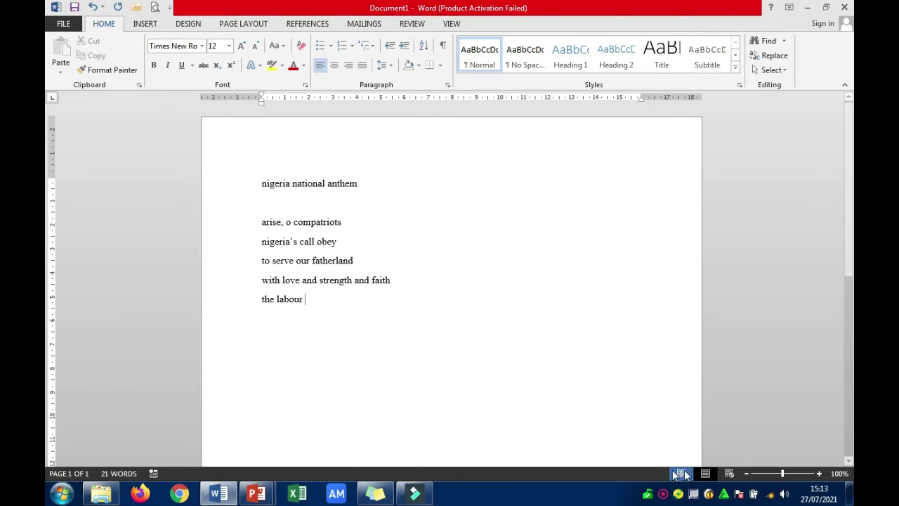
mouse_move(258, 495)
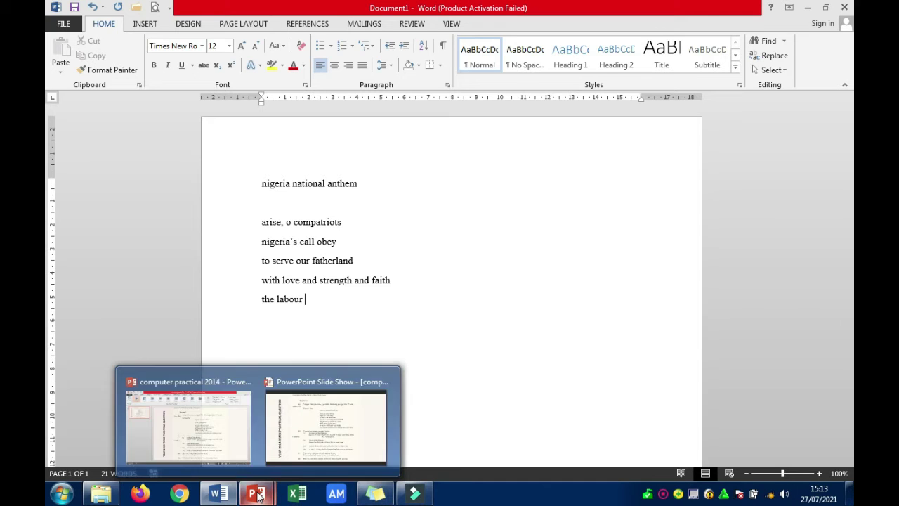
click(296, 430)
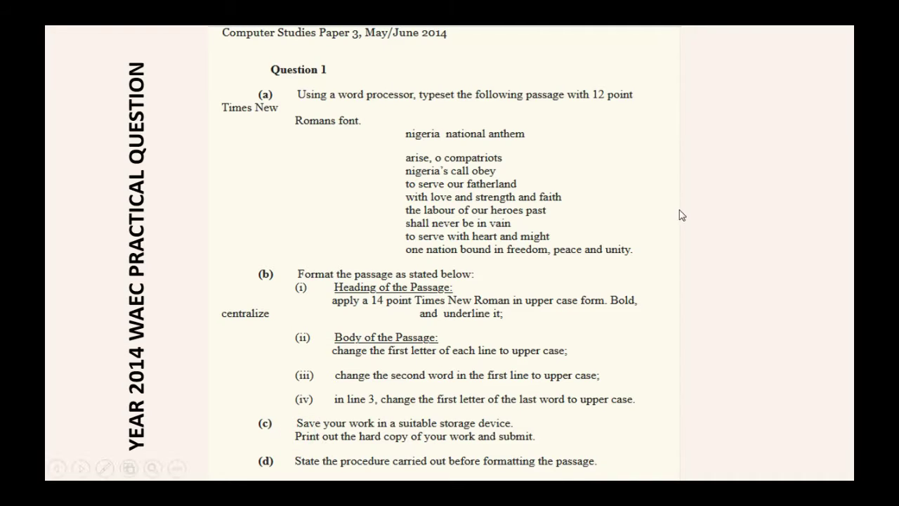
key(Escape)
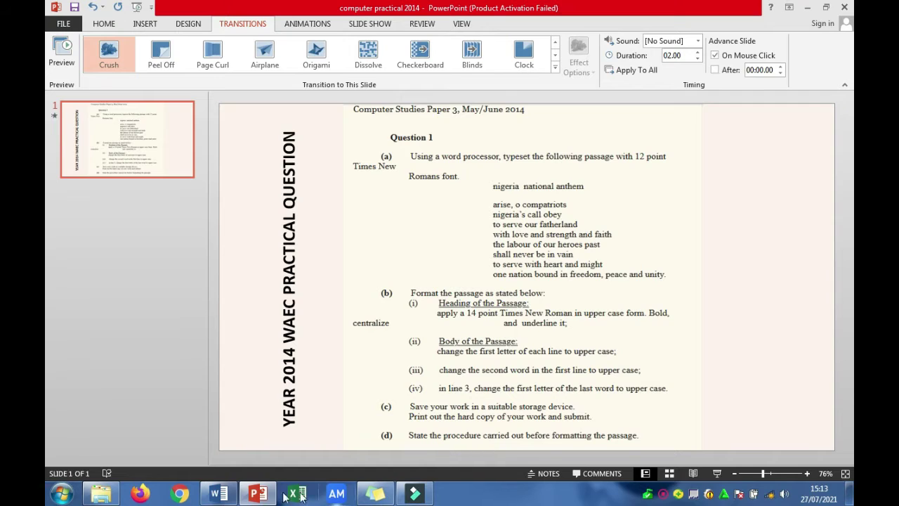
click(222, 494)
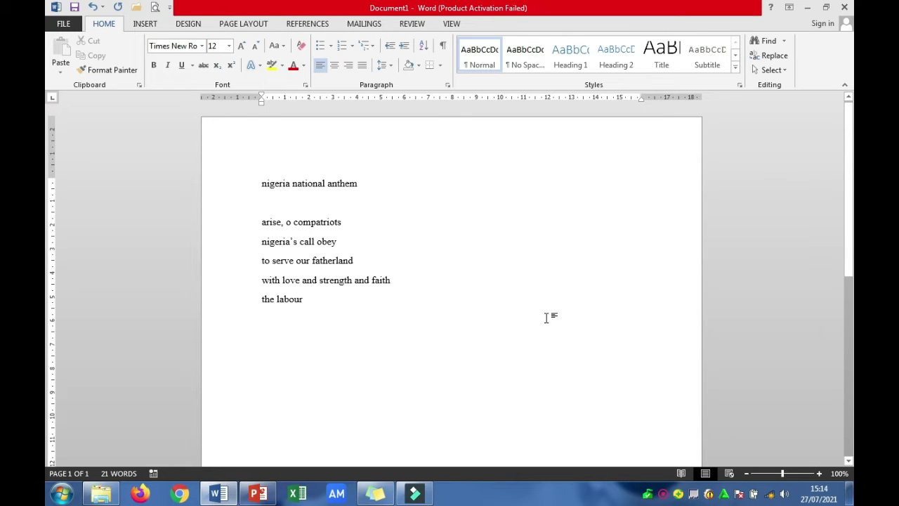
text(of our h)
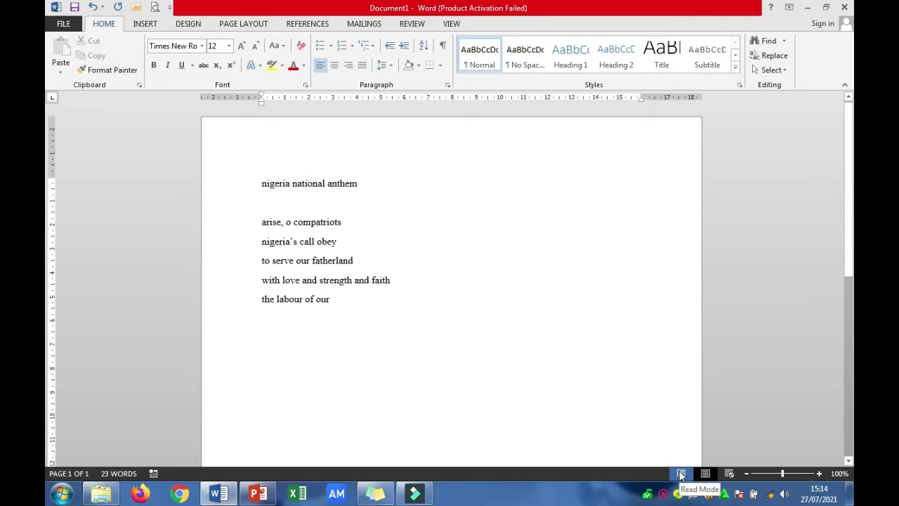
text(ero)
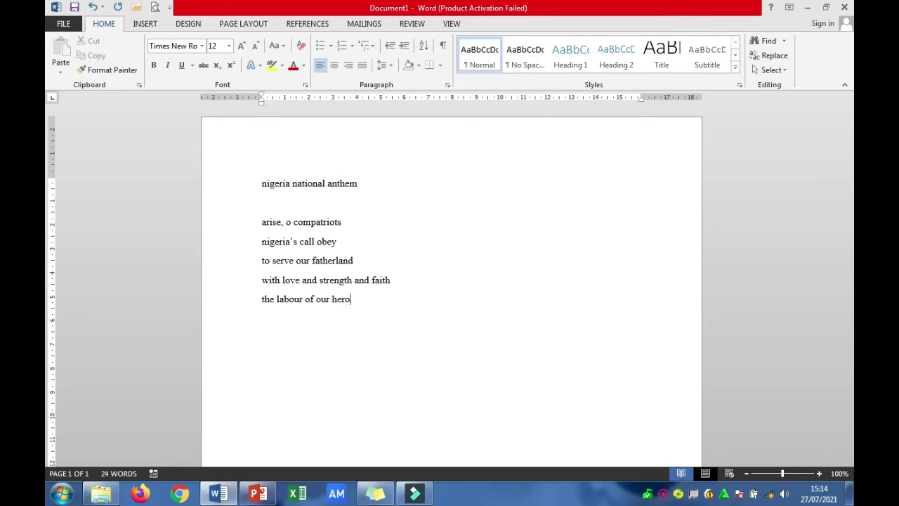
text(es past)
key(Return)
Enter the sixth and seventh body lines, "shall never be in vain" and "to serve with heart and might"
text(shall ne)
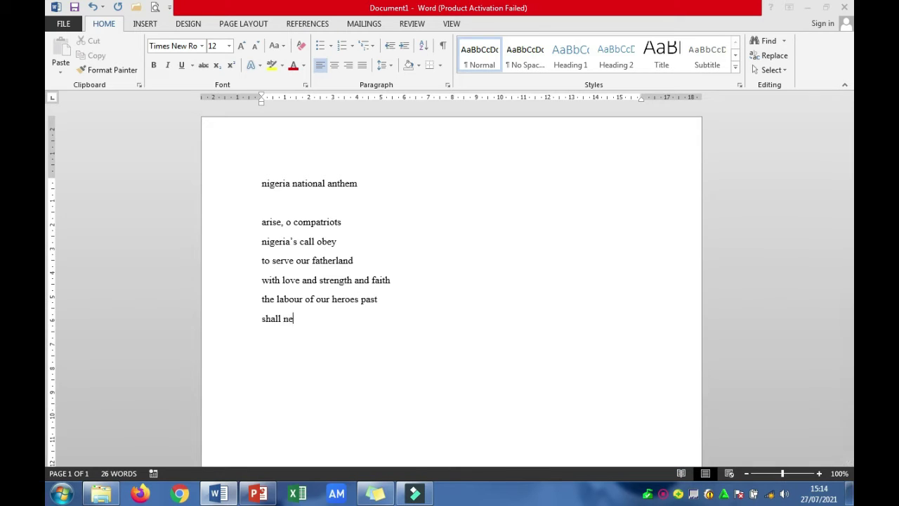
text(ver be in vain)
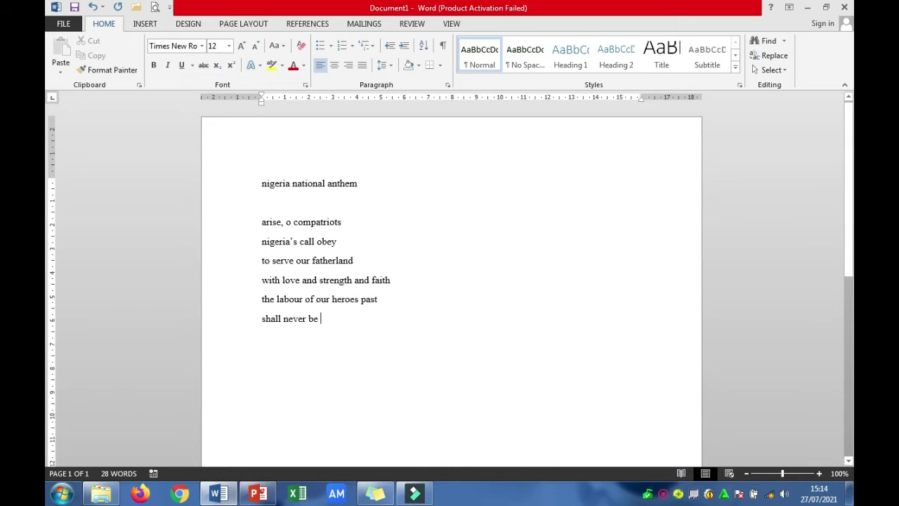
key(Return)
text(to ser)
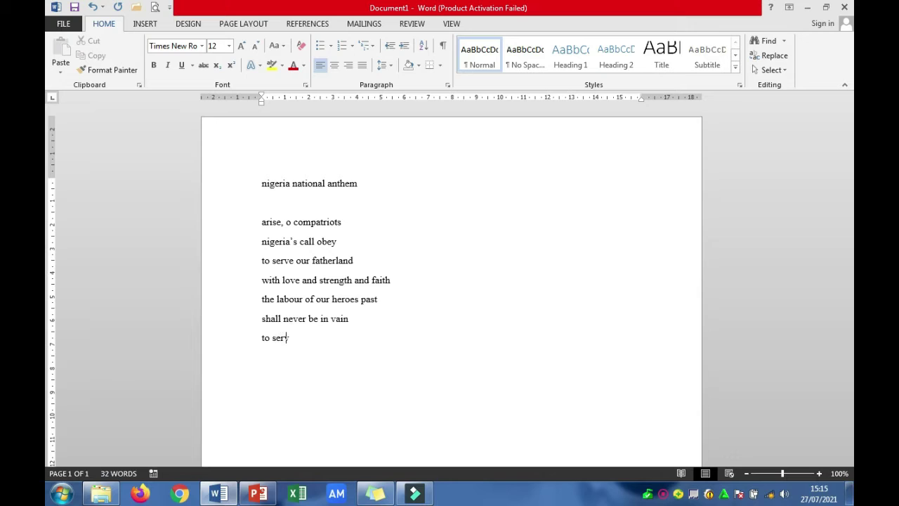
text(ve with h)
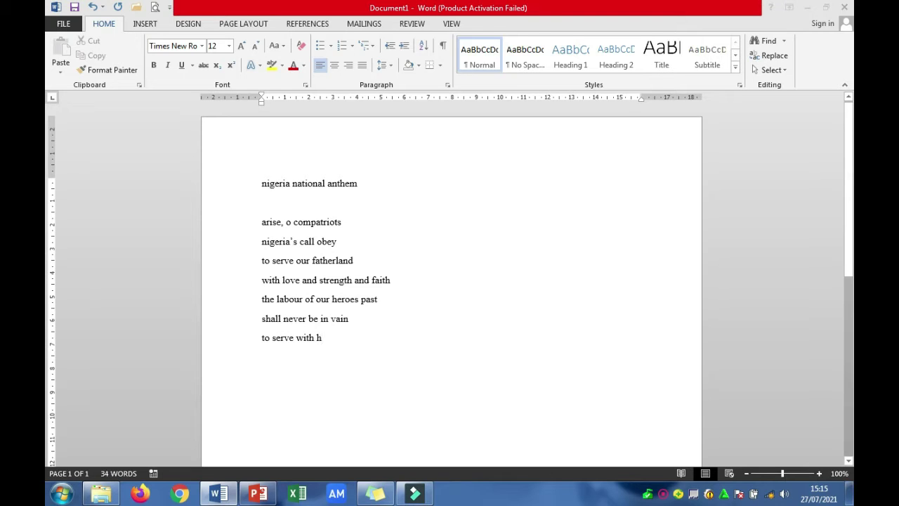
text(eart and )
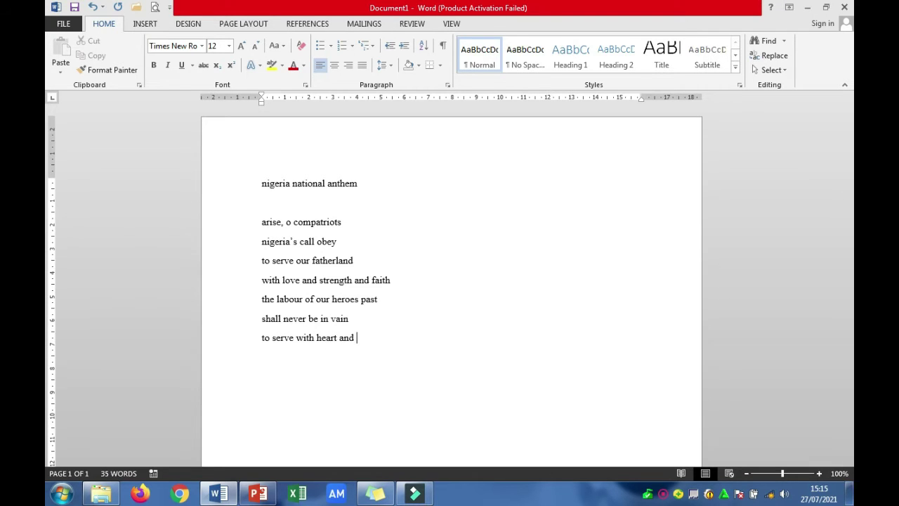
text(might)
key(Return)
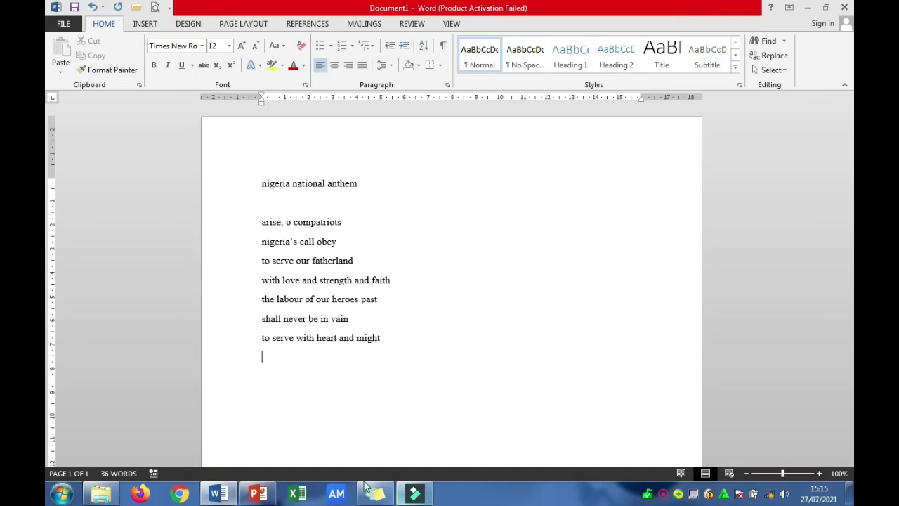
Enter the eighth body line, "one nation bound in freedom, peace and unity.", checking the wording against the question slide
mouse_move(259, 494)
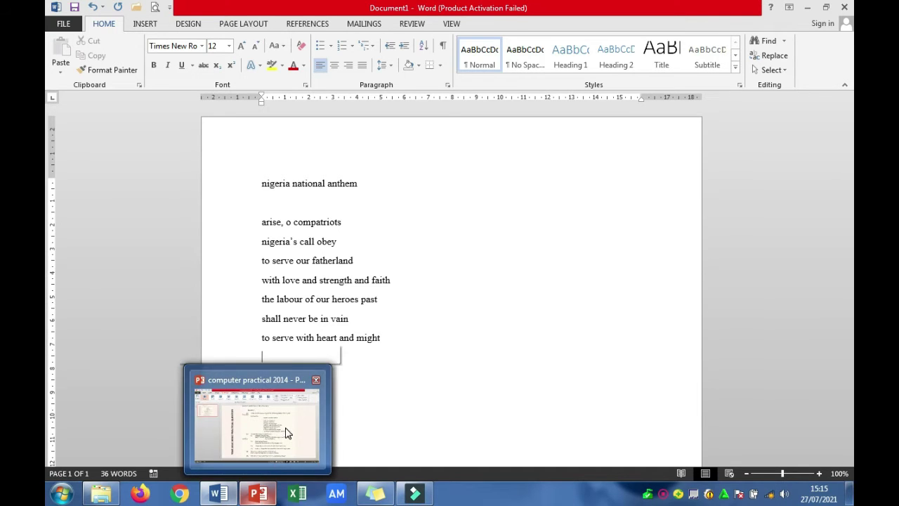
mouse_move(287, 433)
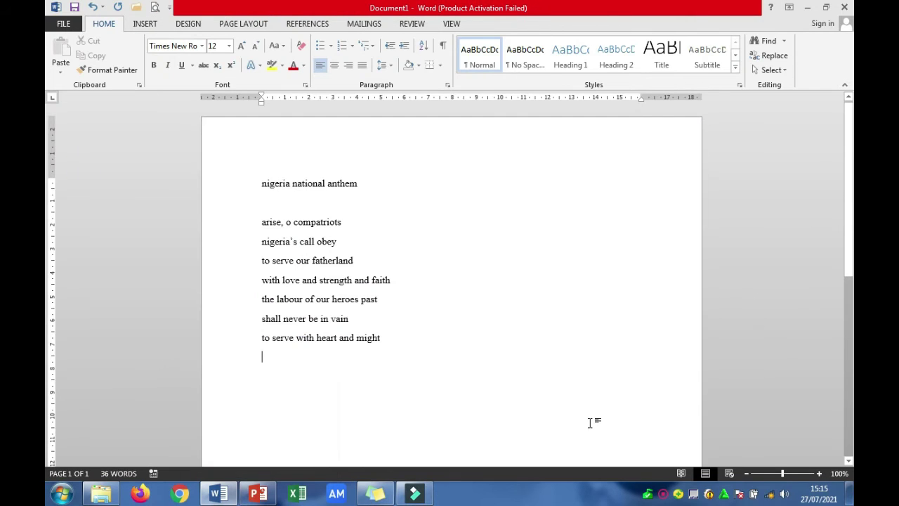
text(on)
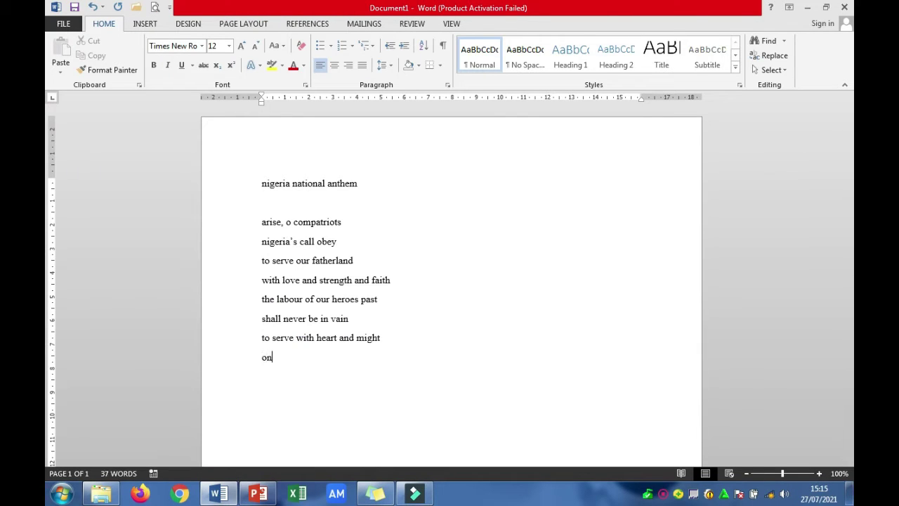
text(e nation bound in )
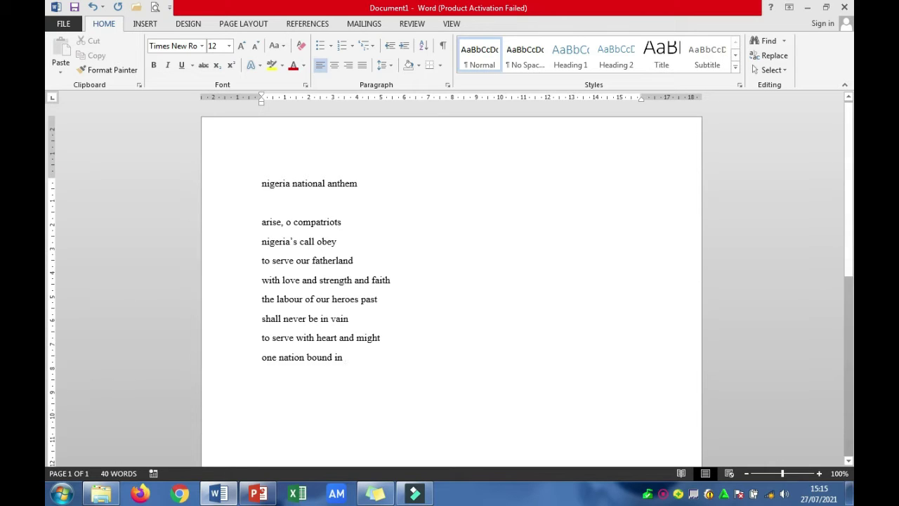
text(fr)
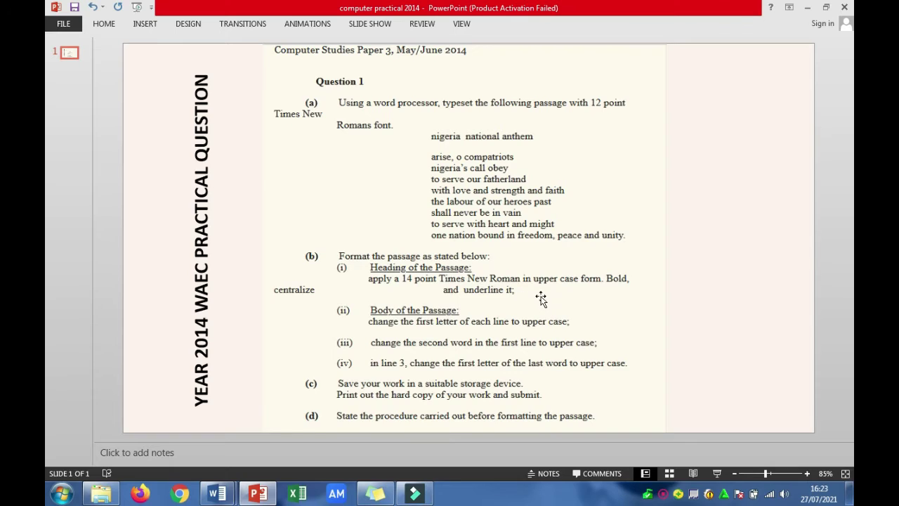
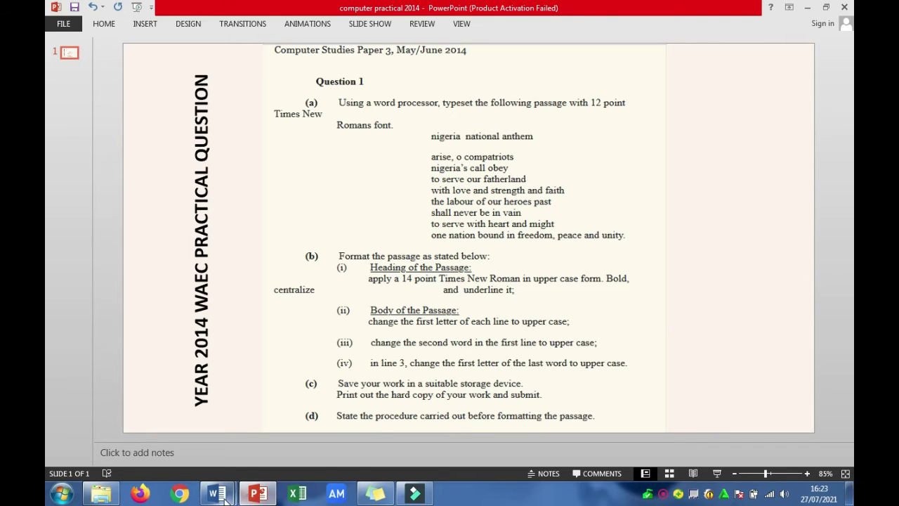
Close Document2 with the procedure list without saving it, and return to the Nigeria national anthem document
mouse_move(218, 494)
mouse_move(268, 440)
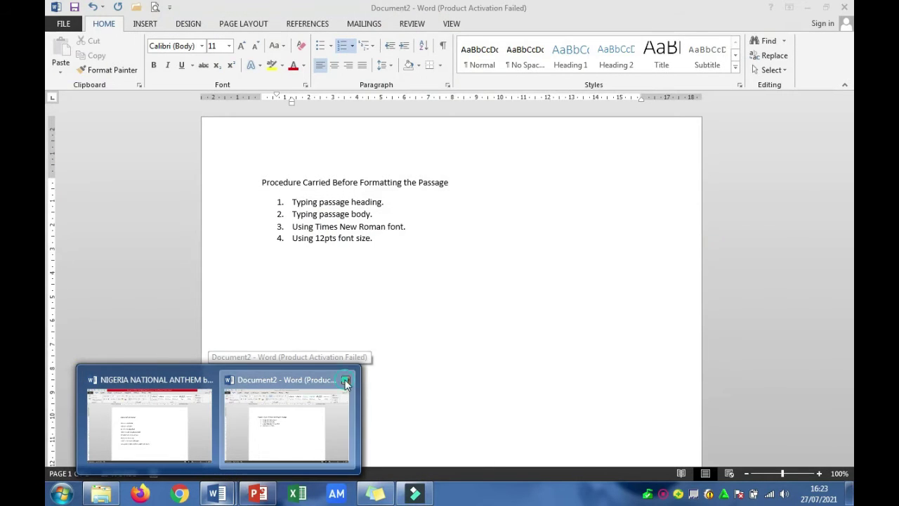
click(346, 379)
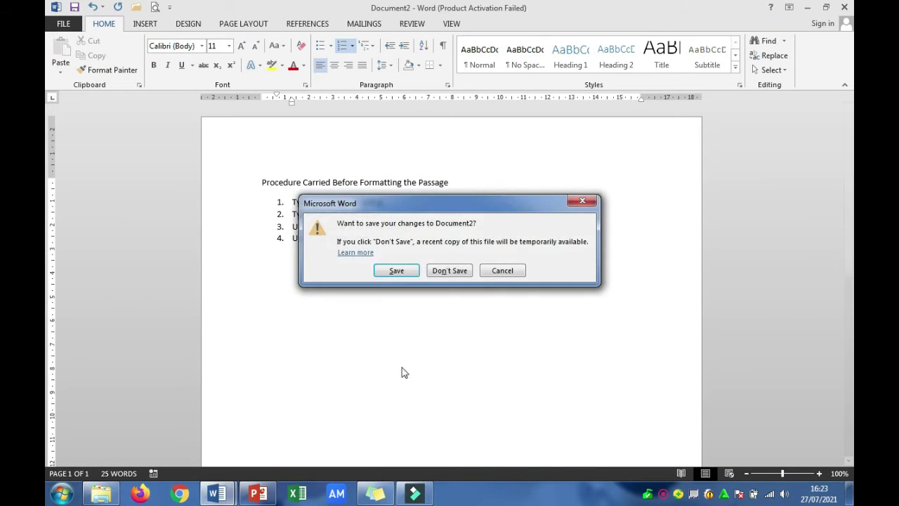
click(466, 270)
click(383, 280)
Set the font size of the heading "nigeria national anthem" to 14 points
click(264, 184)
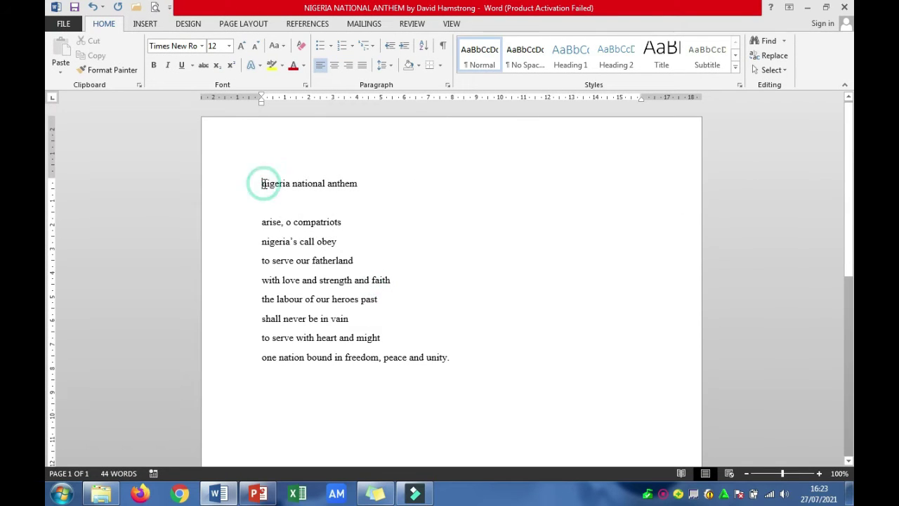
drag(261, 183, 358, 187)
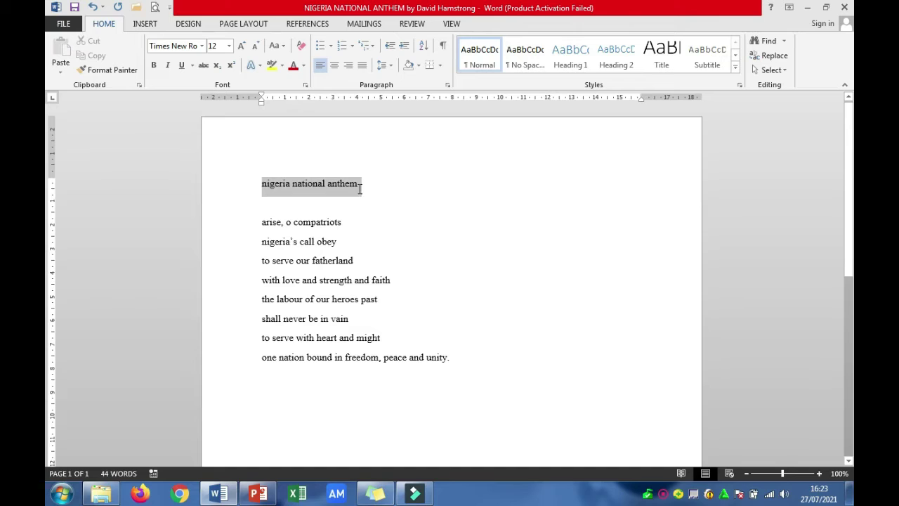
click(228, 46)
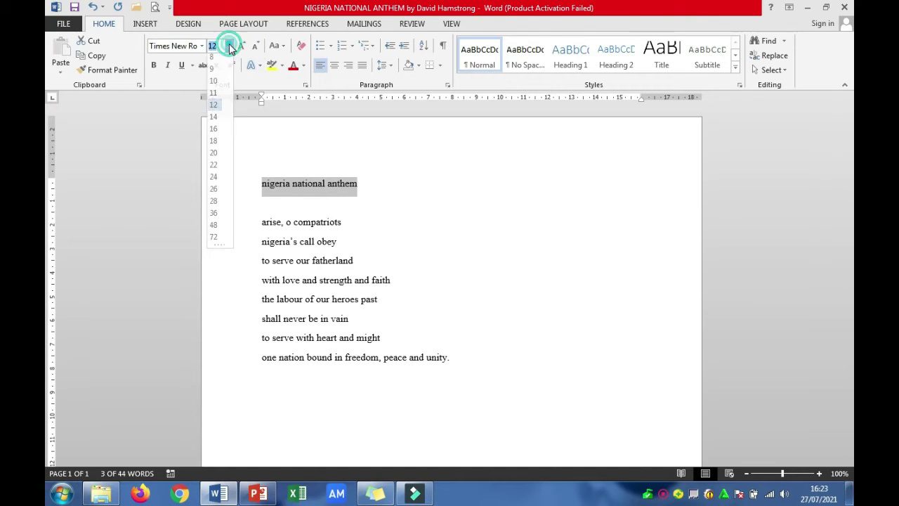
click(213, 120)
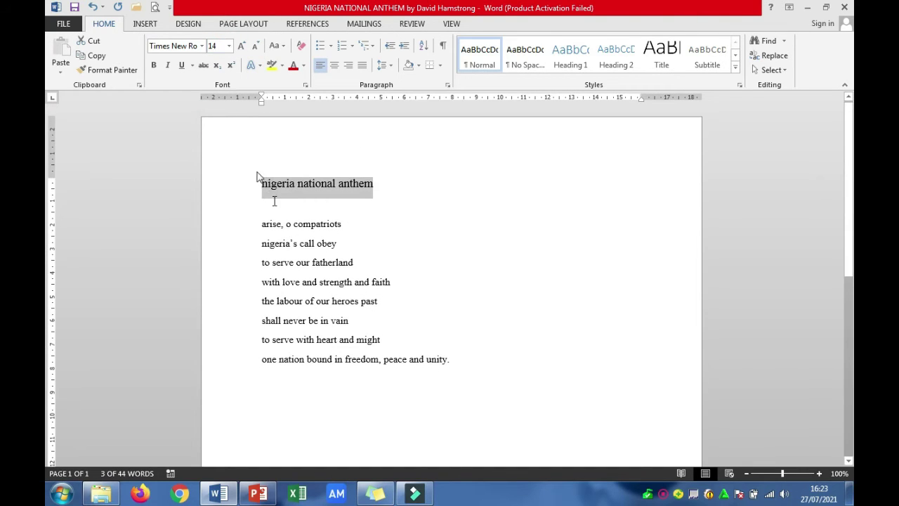
Check the heading instructions on the question slide and change the anthem heading to upper case
click(250, 495)
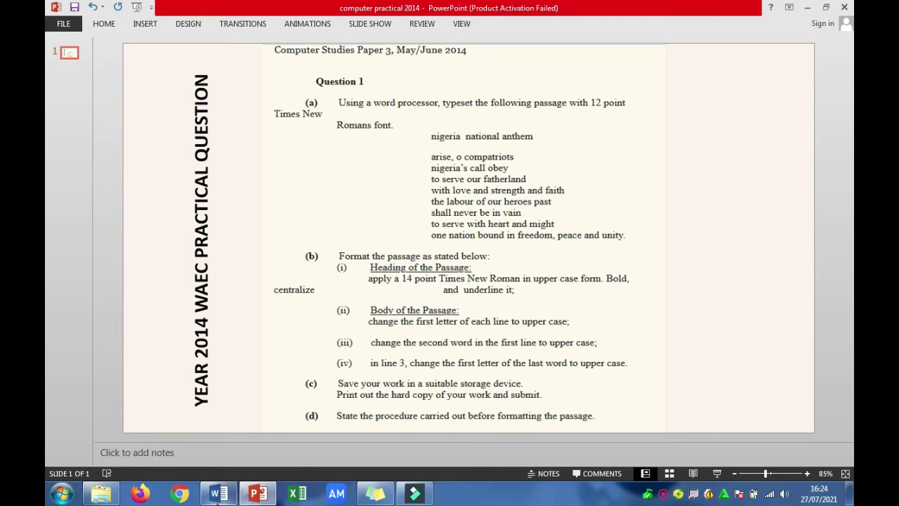
click(221, 407)
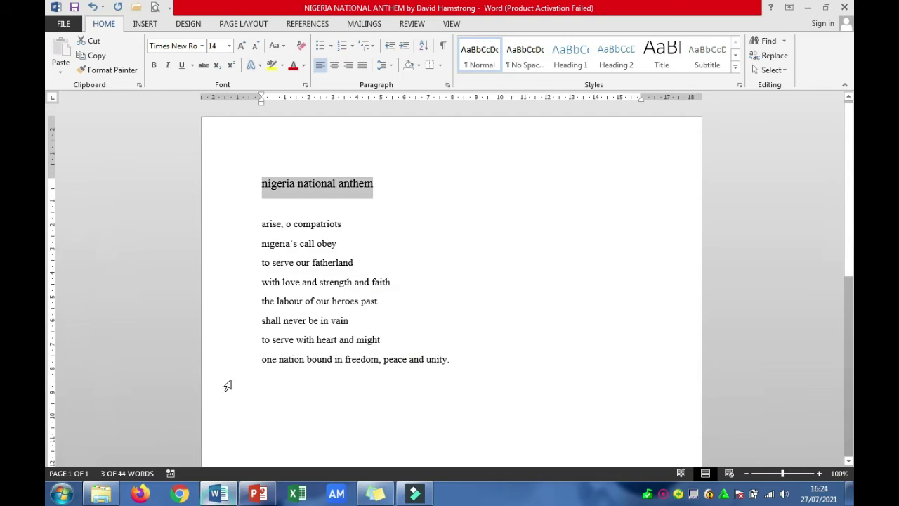
click(276, 47)
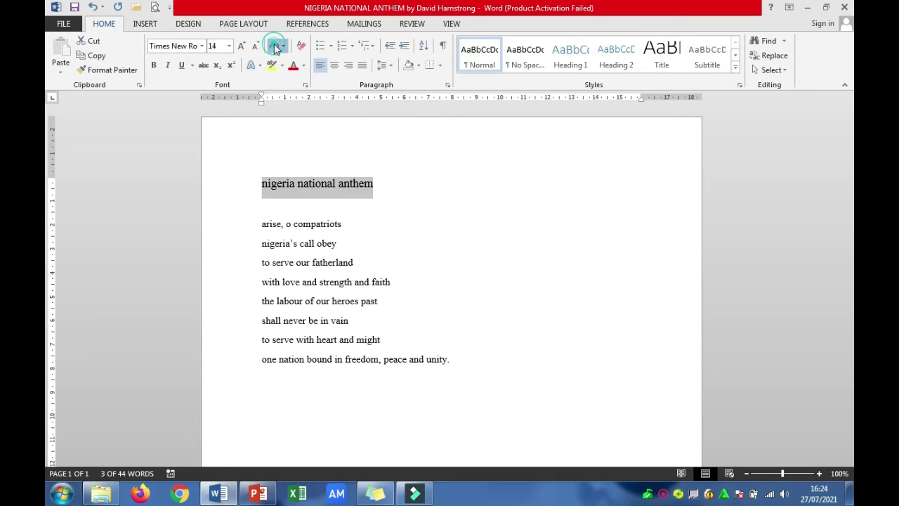
click(317, 96)
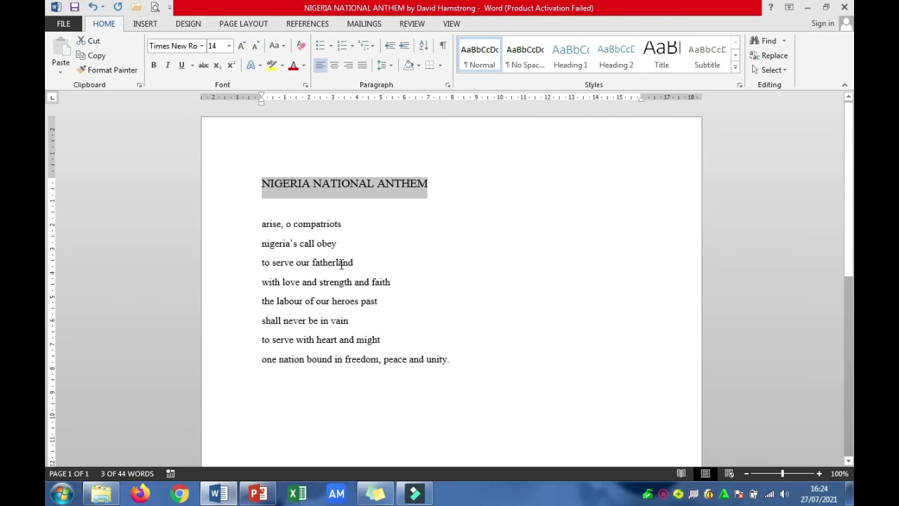
Make the heading bold, centred and underlined, as instructed on the question slide
click(258, 494)
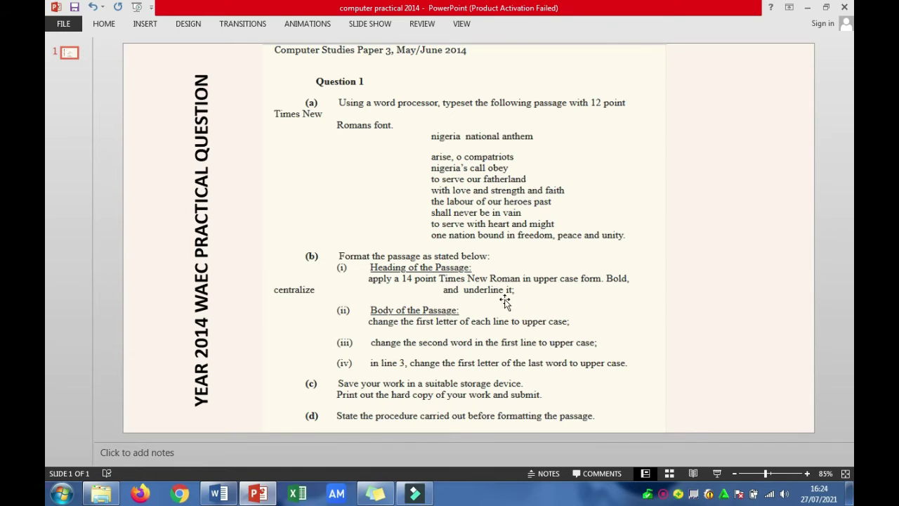
click(218, 494)
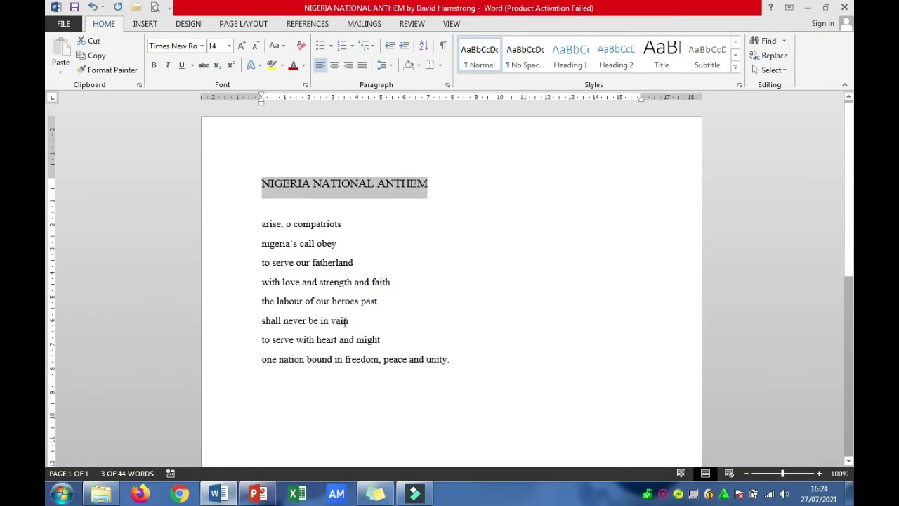
click(154, 67)
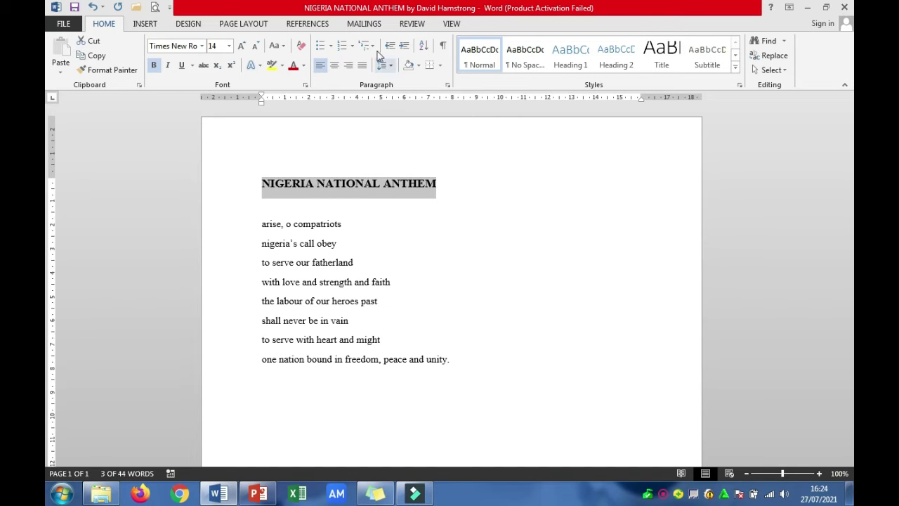
click(334, 67)
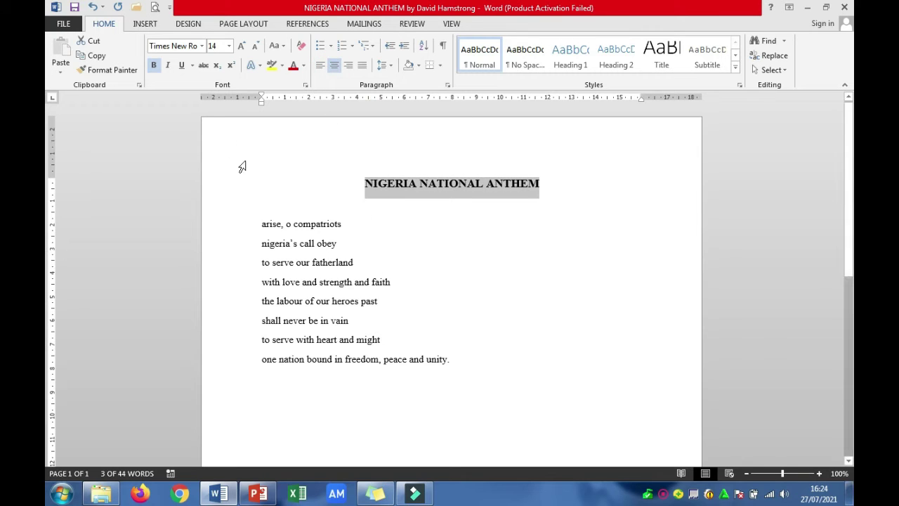
click(180, 66)
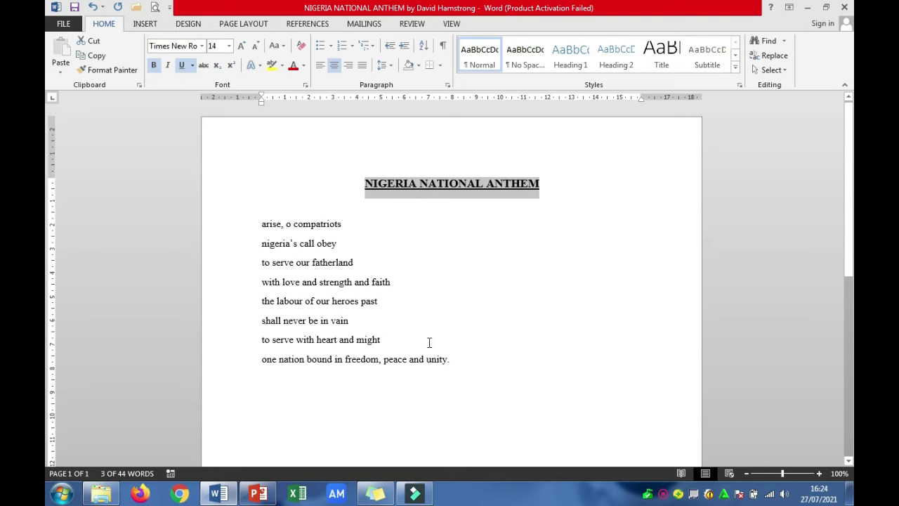
Try capitalising the first letter of every body line at once with Sentence case, and undo the change
click(258, 494)
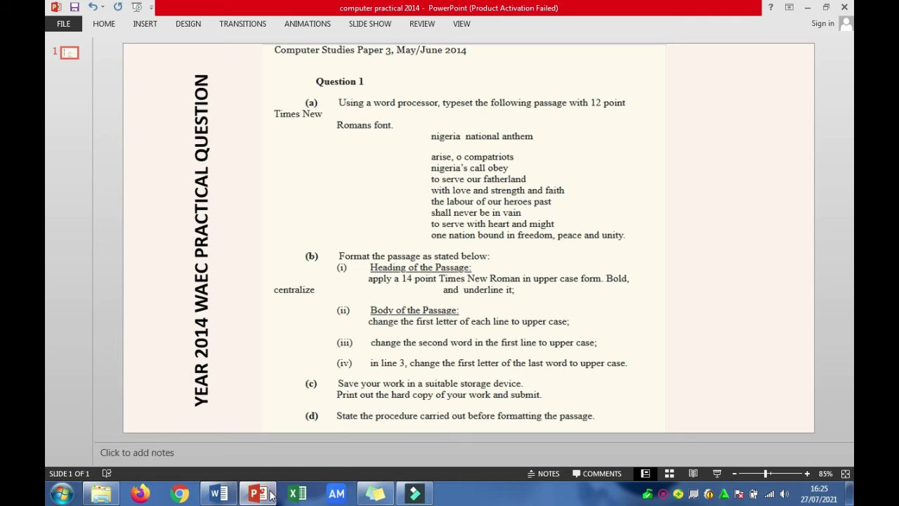
click(223, 496)
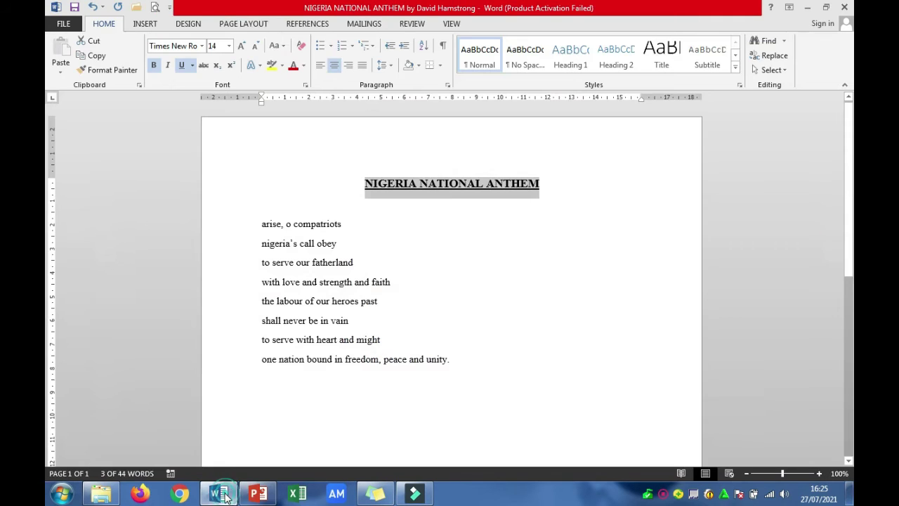
drag(259, 225, 429, 357)
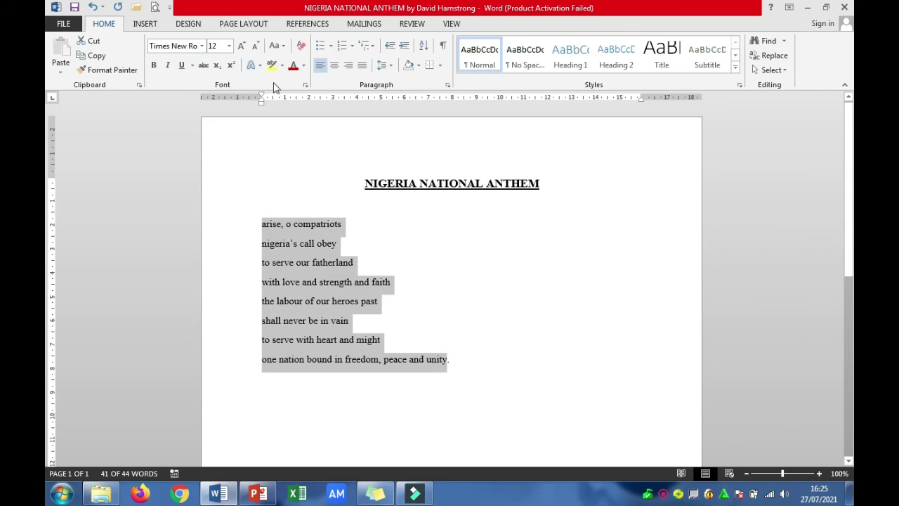
click(275, 47)
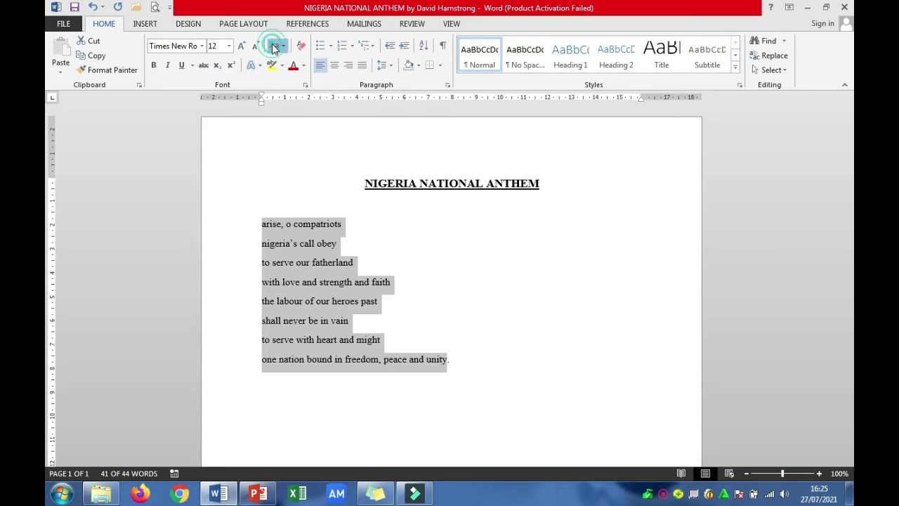
click(304, 62)
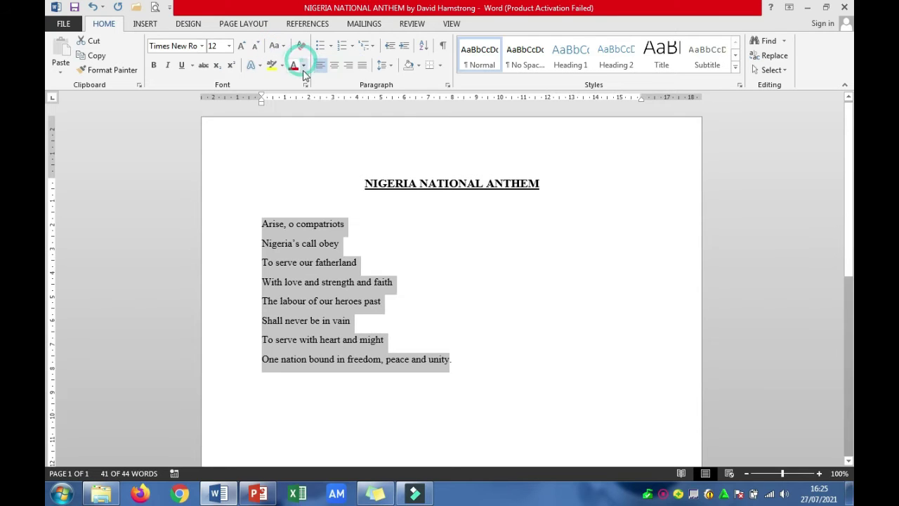
click(407, 288)
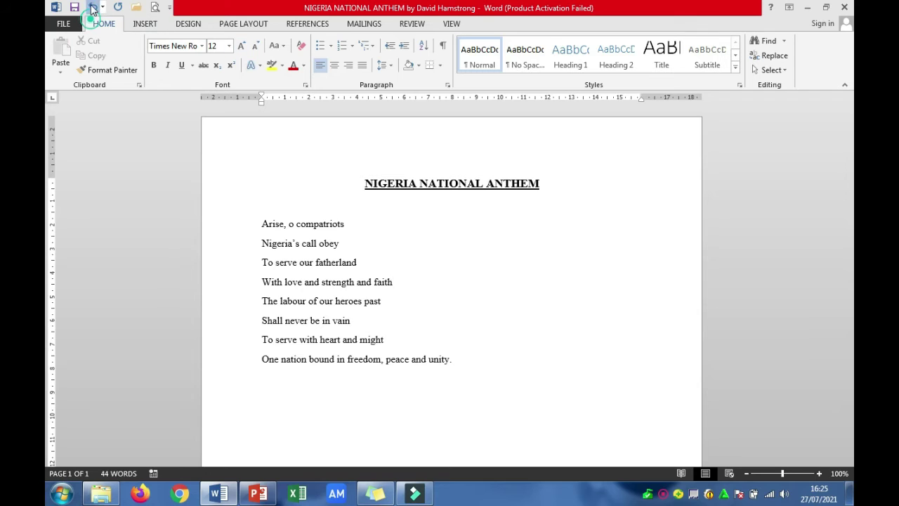
click(92, 7)
Replace the first letters of the first three body lines with the capitals A, N and T
click(266, 224)
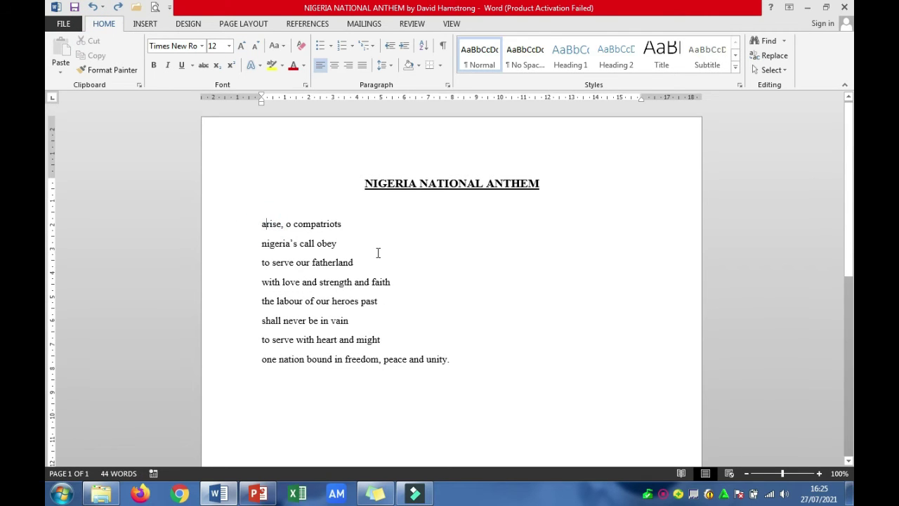
key(BackSpace)
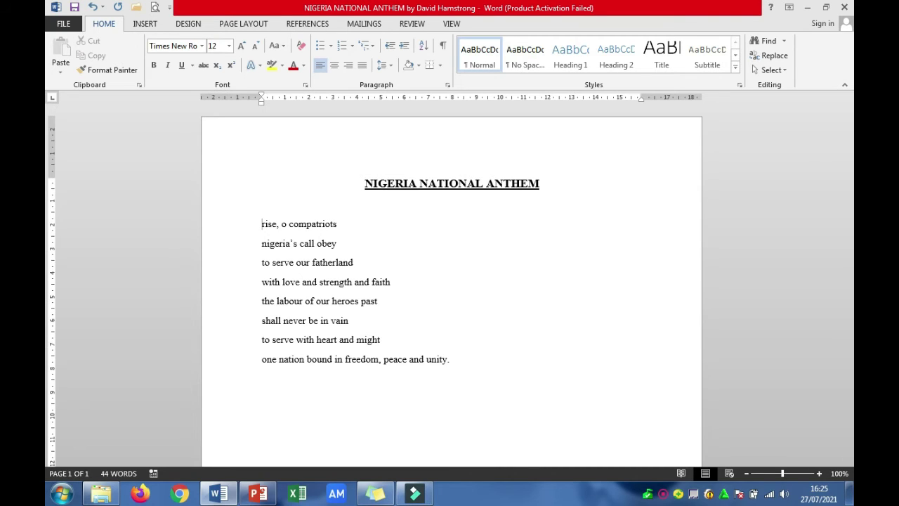
text(A)
click(267, 246)
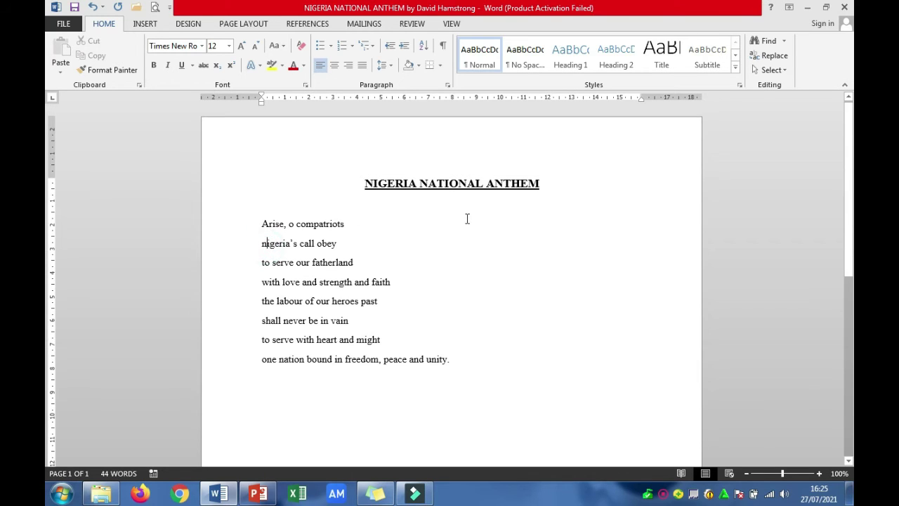
key(BackSpace)
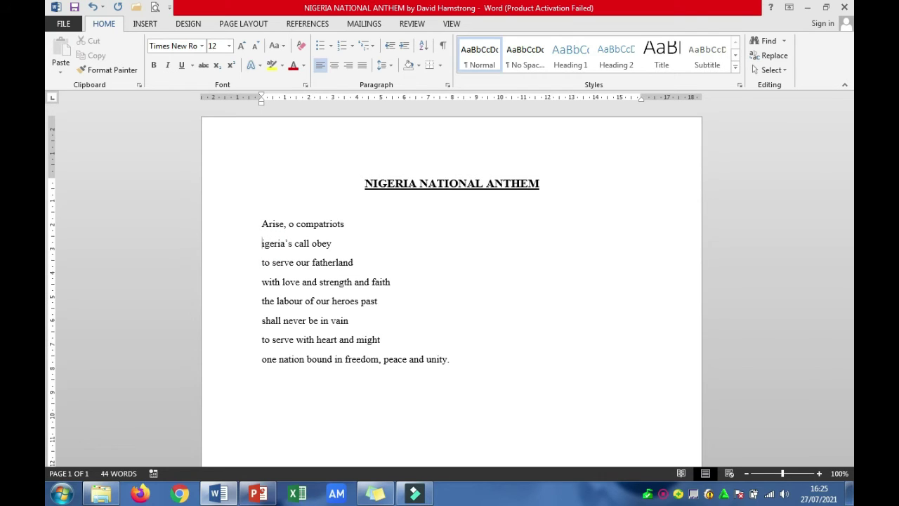
text(n)
key(BackSpace)
text(N)
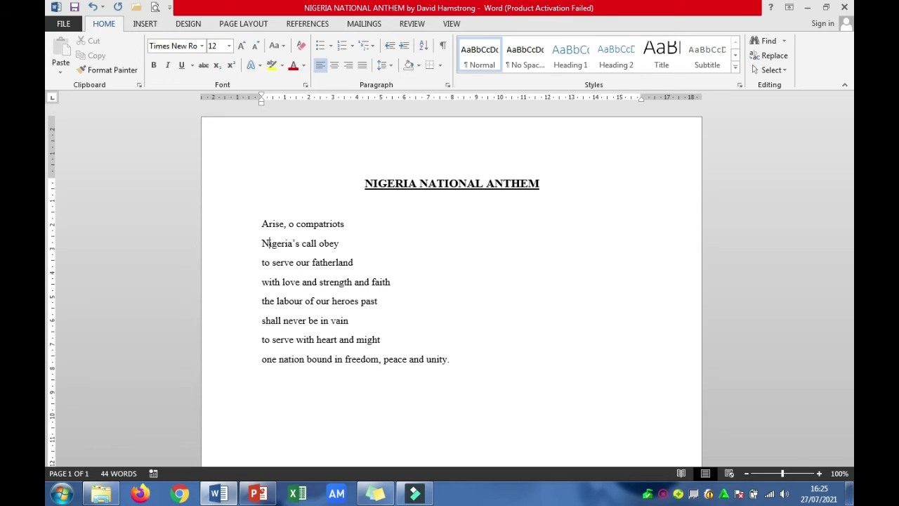
key(Delete)
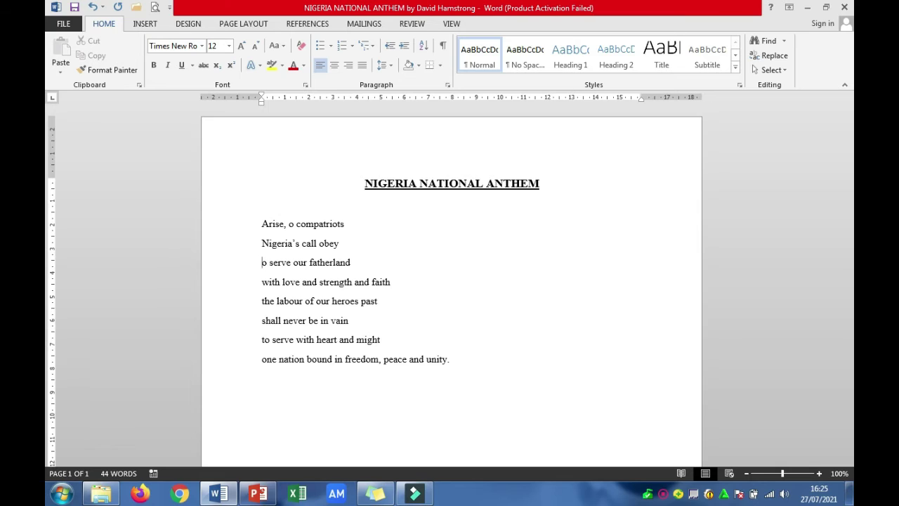
text(T)
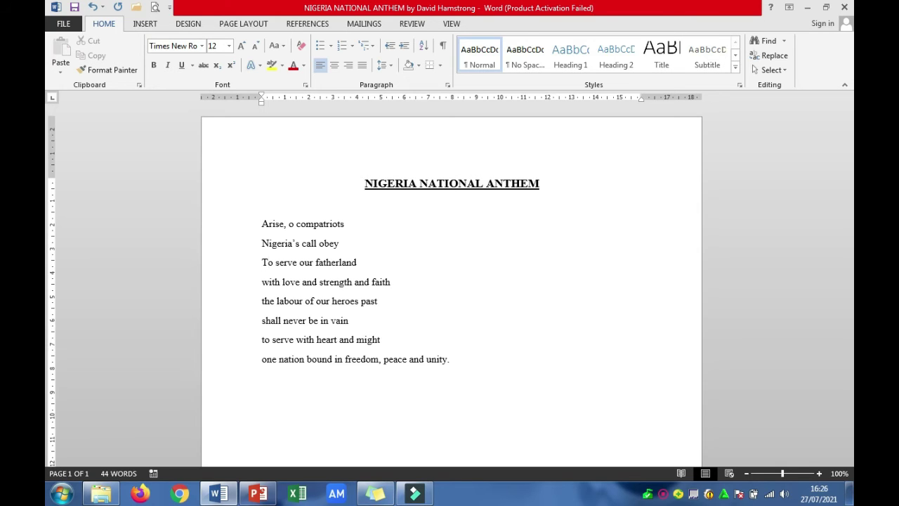
key(Down)
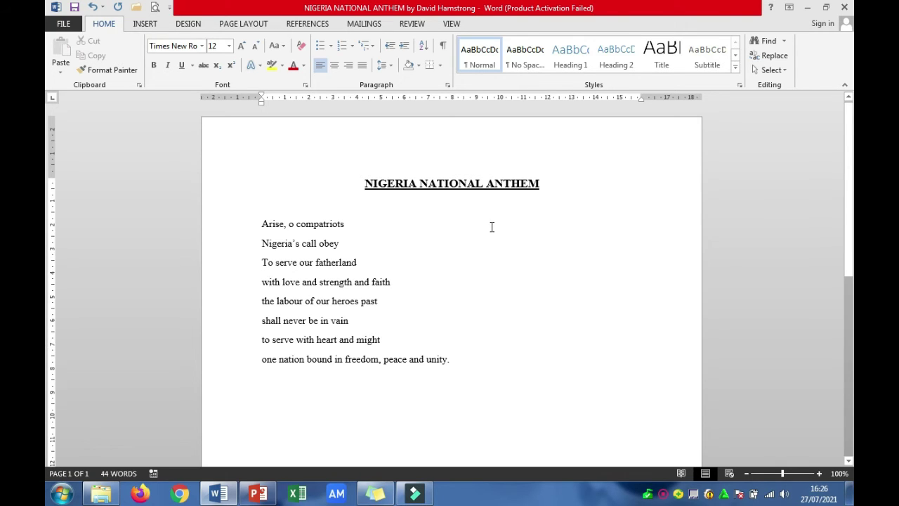
Replace the first letters of the remaining five body lines with the capitals W, T, S, T and O
key(BackSpace)
text(W)
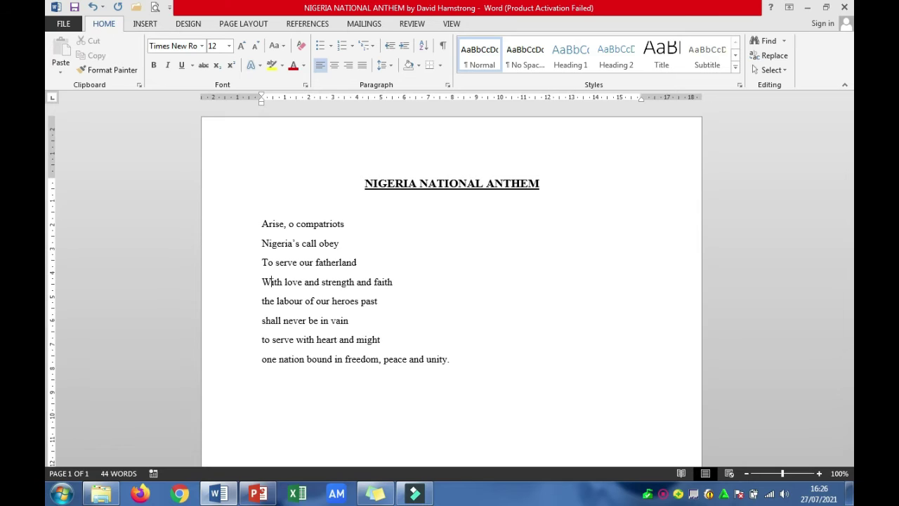
key(BackSpace)
text(T)
key(BackSpace)
text(S)
key(BackSpace)
text(T)
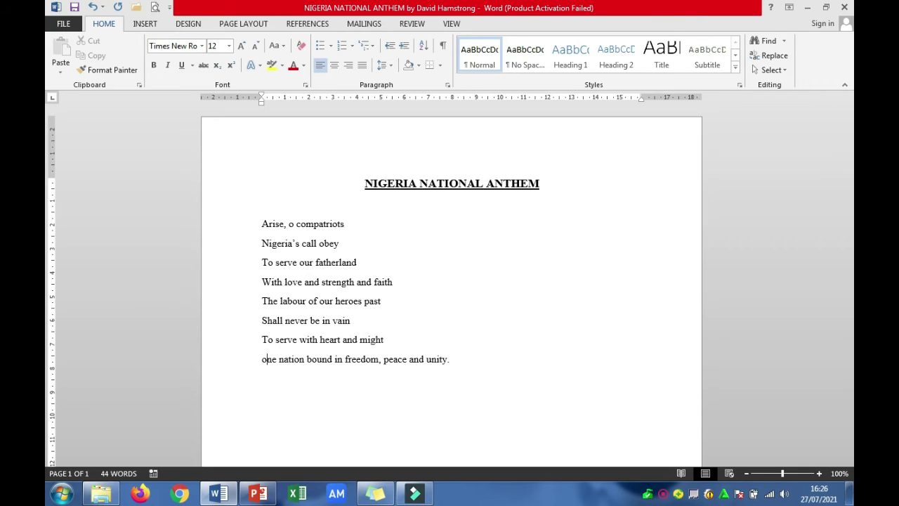
key(BackSpace)
text(O)
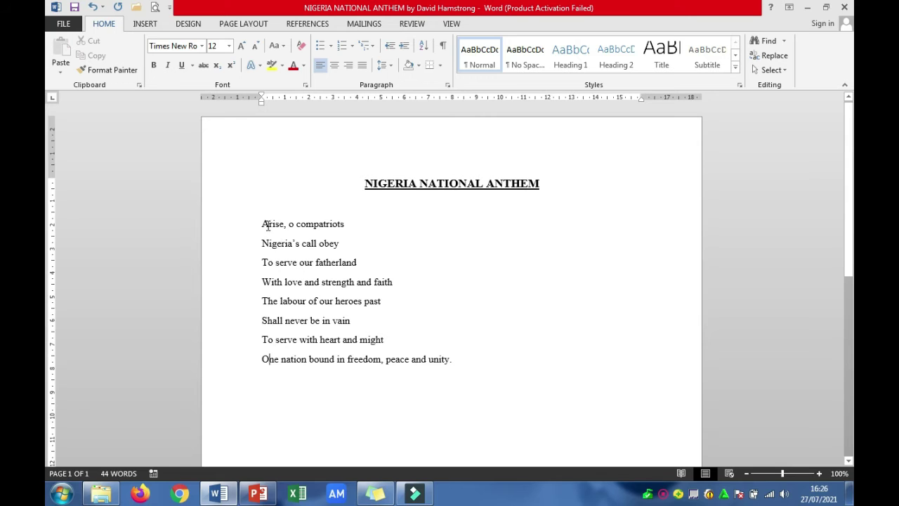
Following the question slide, try retyping the second word of the first body line as a capital O, and undo the change
click(258, 494)
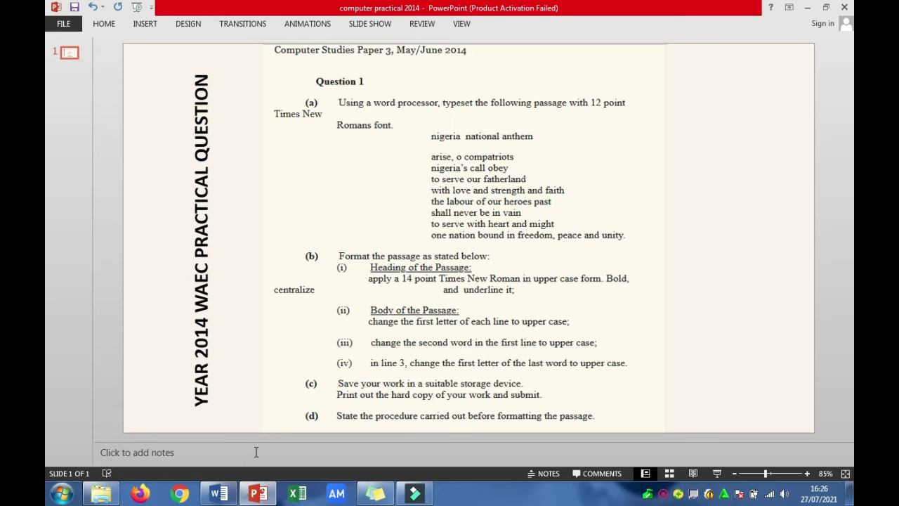
click(230, 498)
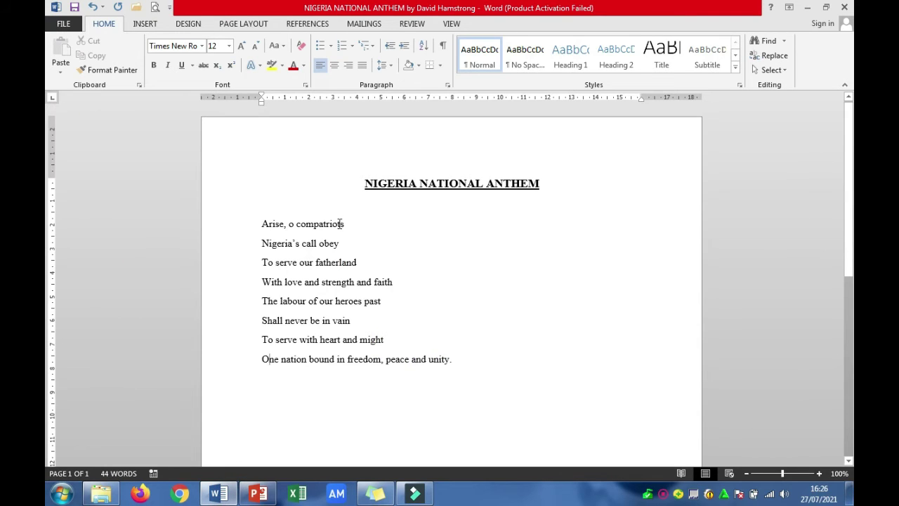
double_click(293, 227)
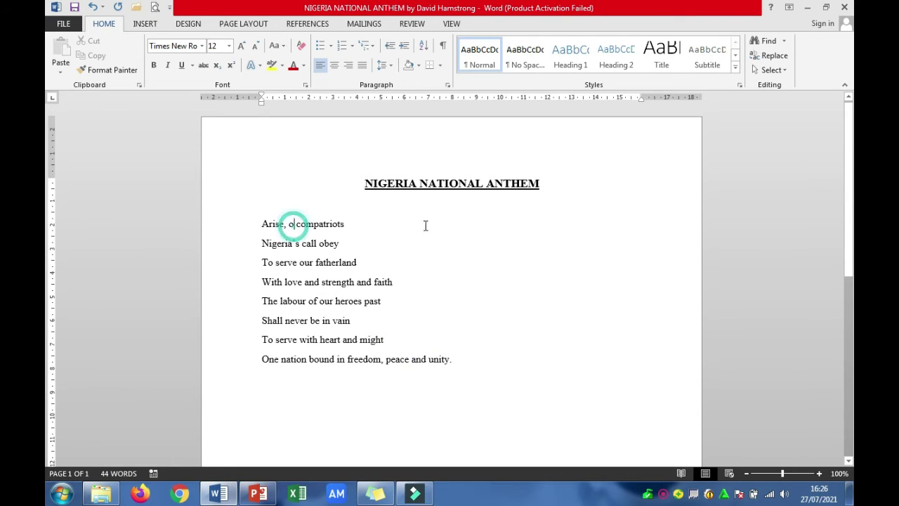
key(BackSpace)
text(o)
key(BackSpace)
text(O)
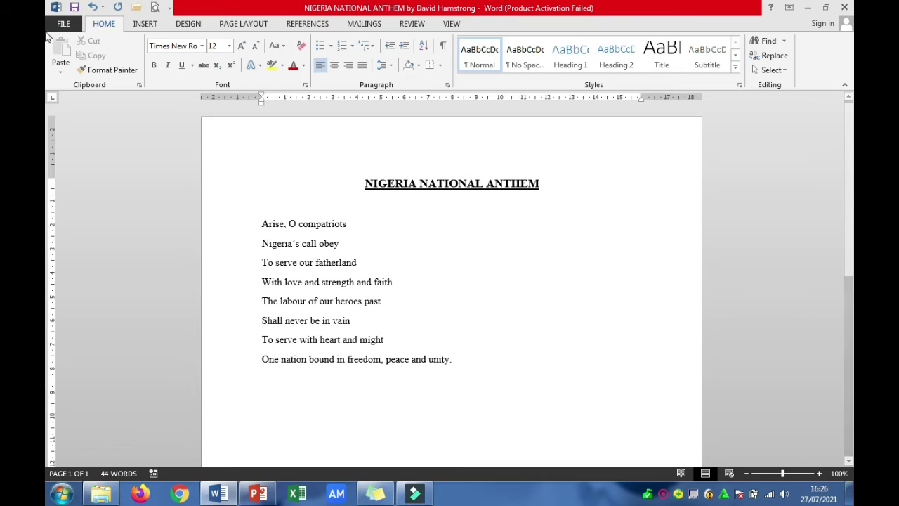
click(92, 6)
Convert the second word of the first body line, "o", to upper case with the UPPERCASE option of Change Case
double_click(291, 223)
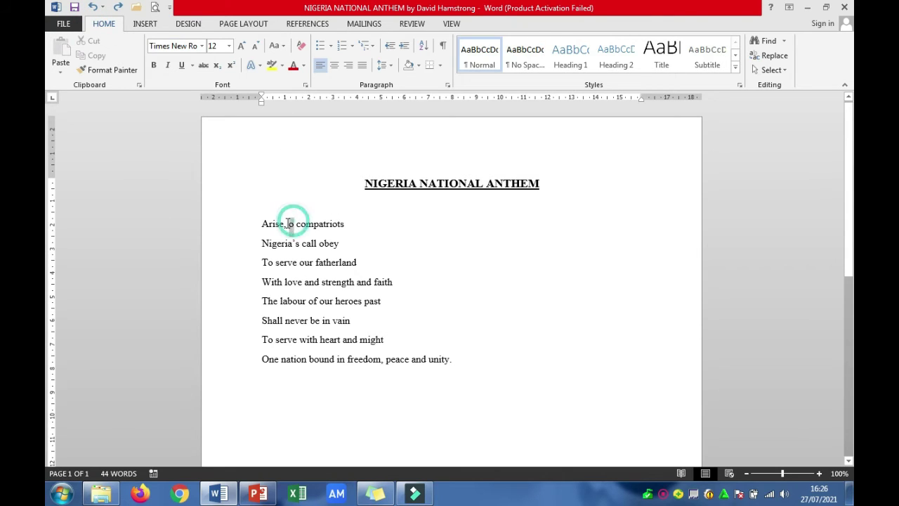
click(281, 46)
click(290, 92)
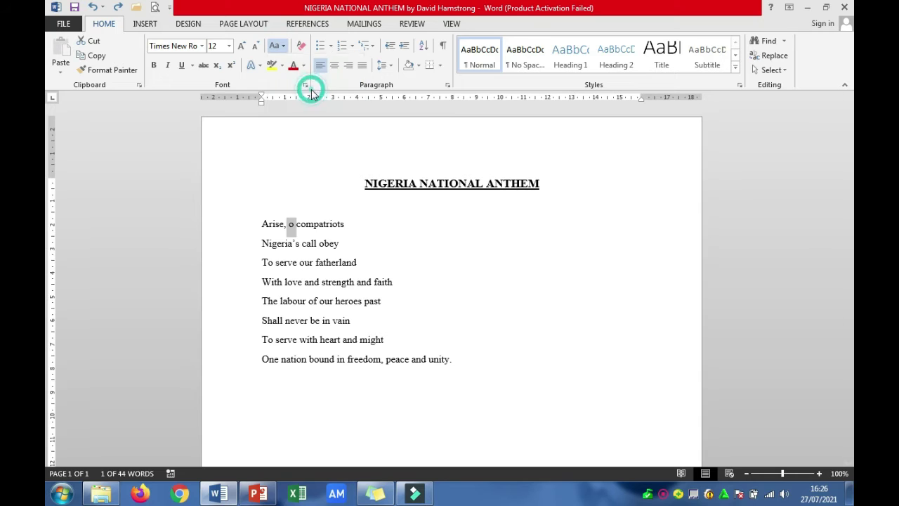
double_click(394, 288)
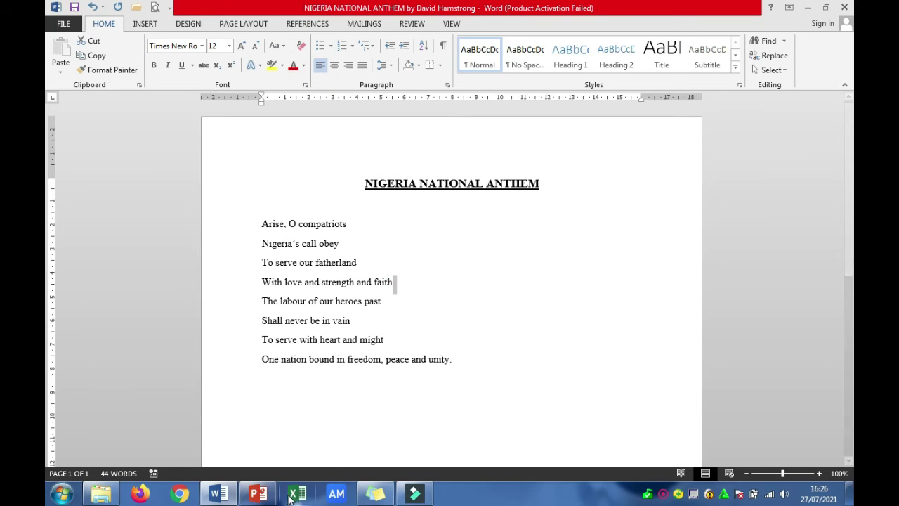
Check the line 3 instruction on the question slide, try UPPERCASE on the word "fatherland", and set it back to lowercase
click(258, 494)
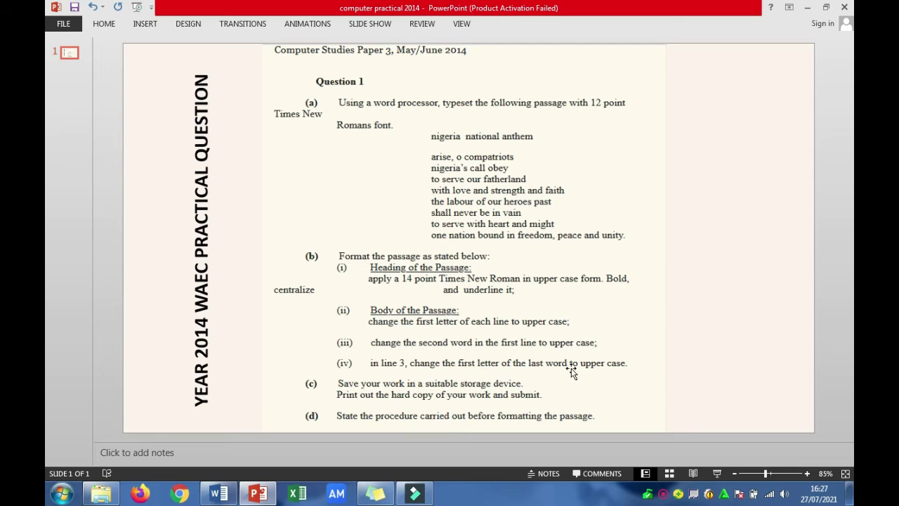
click(219, 493)
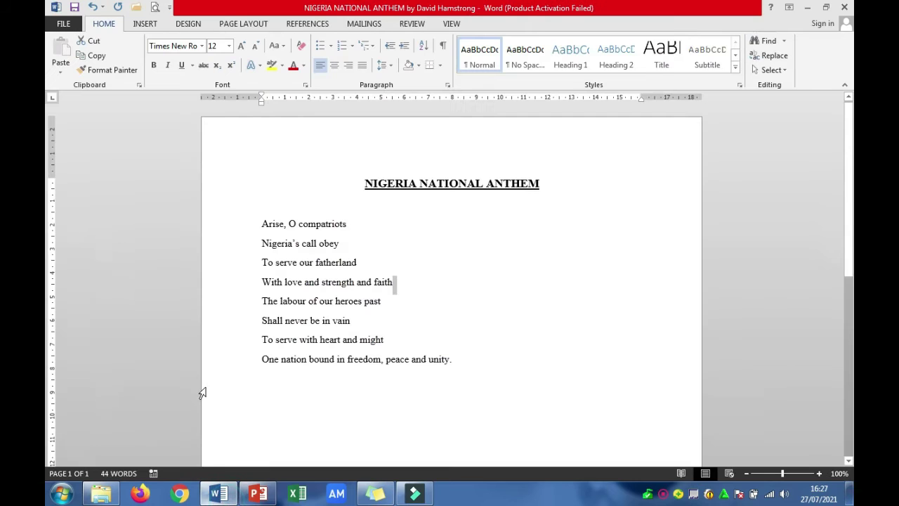
click(320, 264)
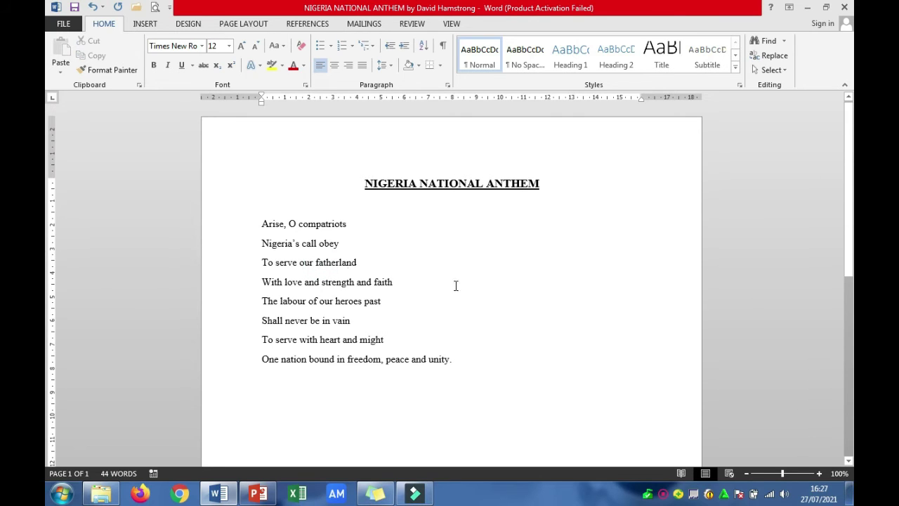
drag(361, 262, 314, 263)
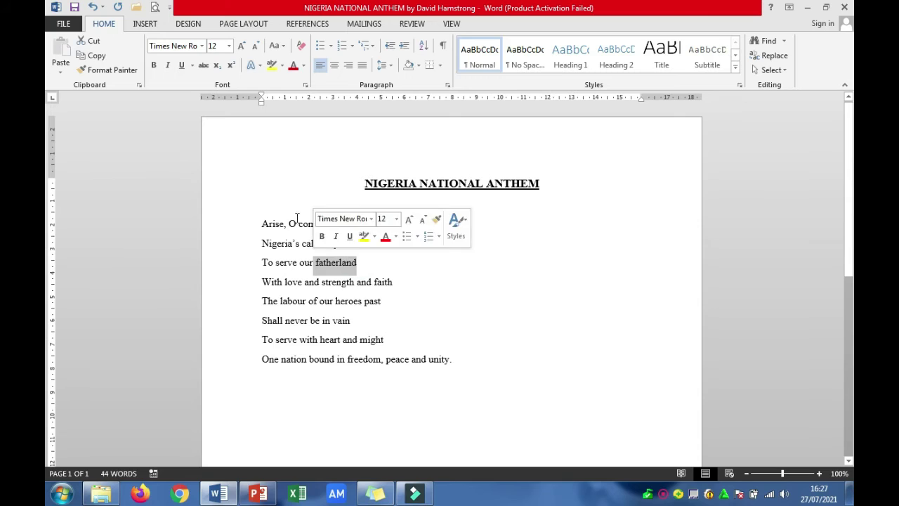
click(276, 45)
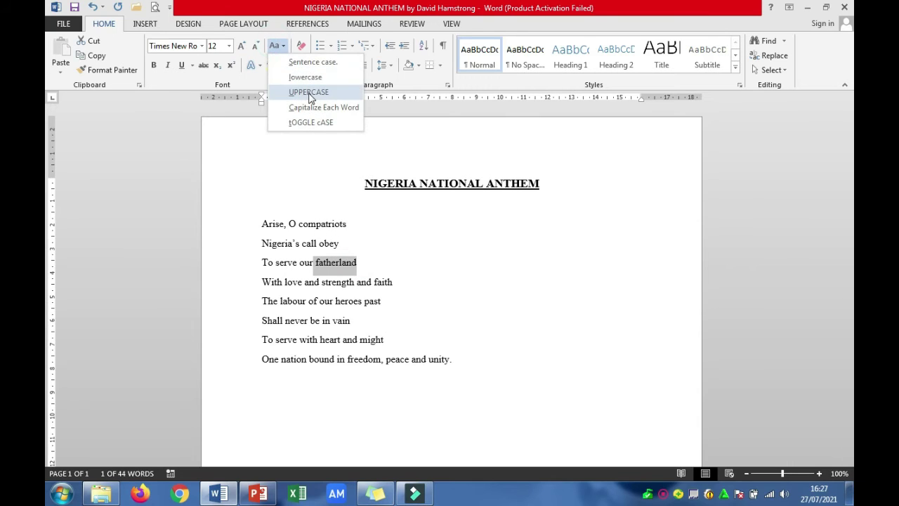
click(307, 91)
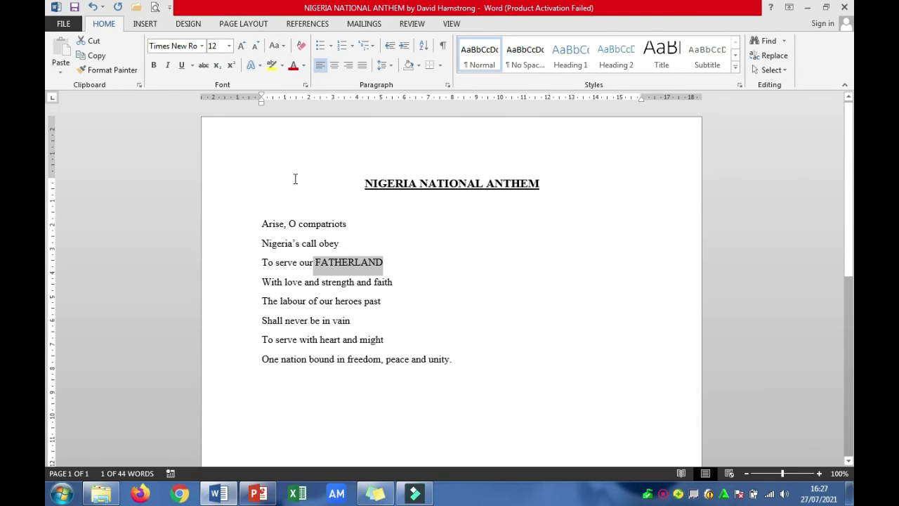
click(276, 46)
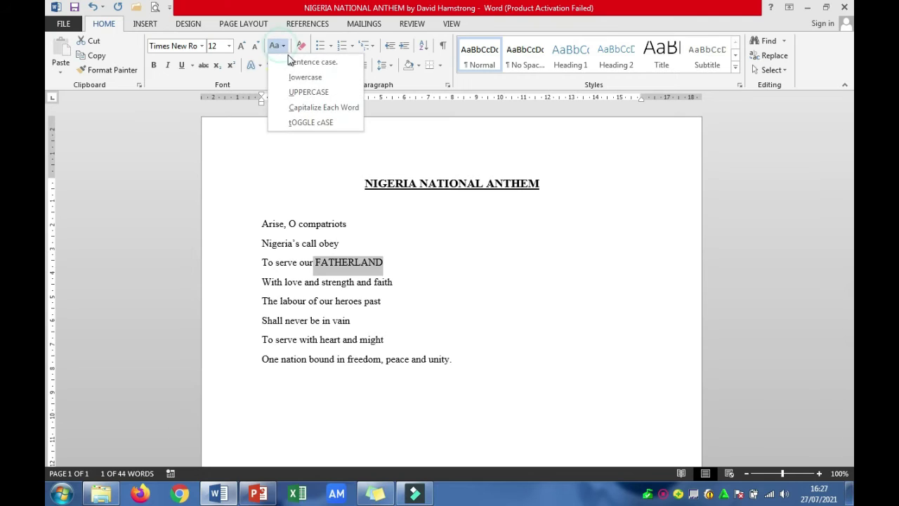
click(302, 76)
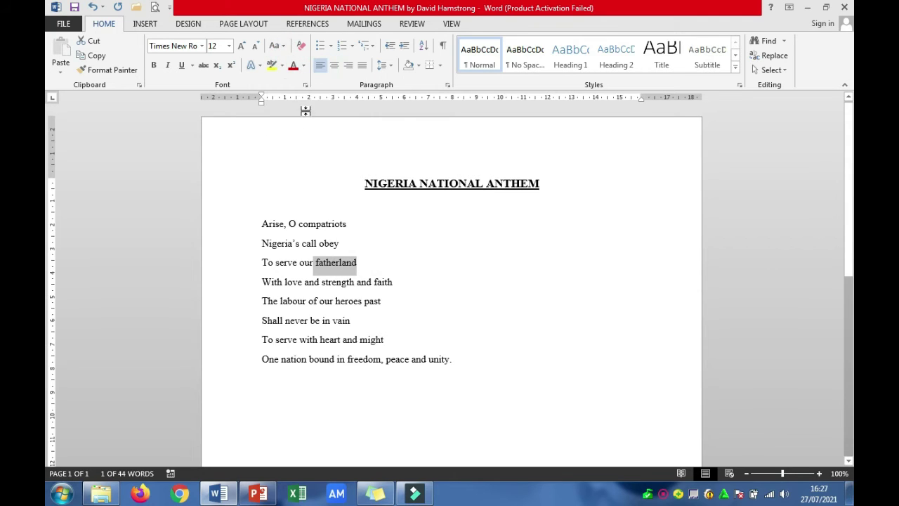
Try the lowercase option of Change Case again on the word "fatherland" in line 3
click(276, 46)
click(302, 74)
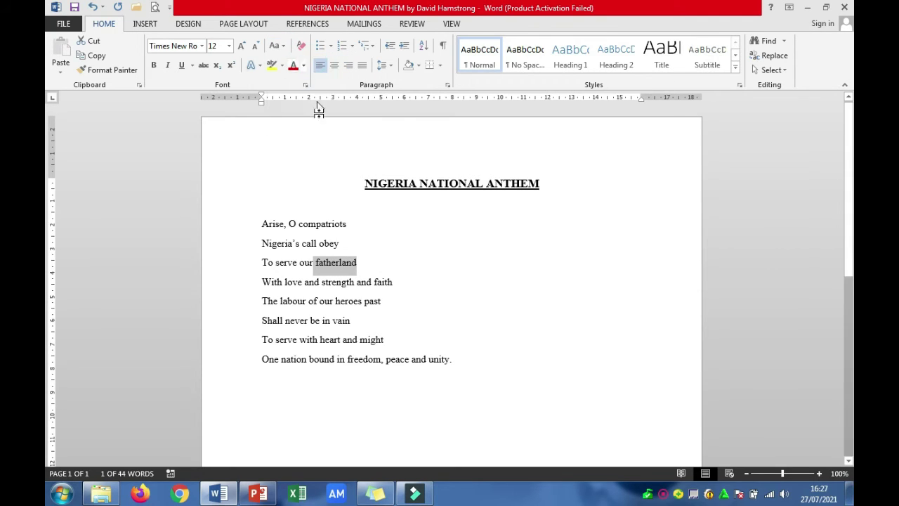
click(276, 45)
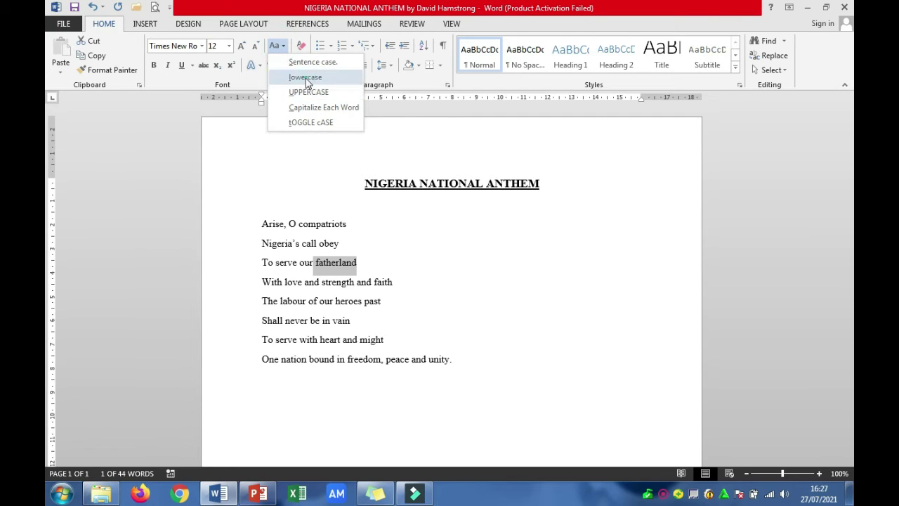
click(302, 76)
click(337, 251)
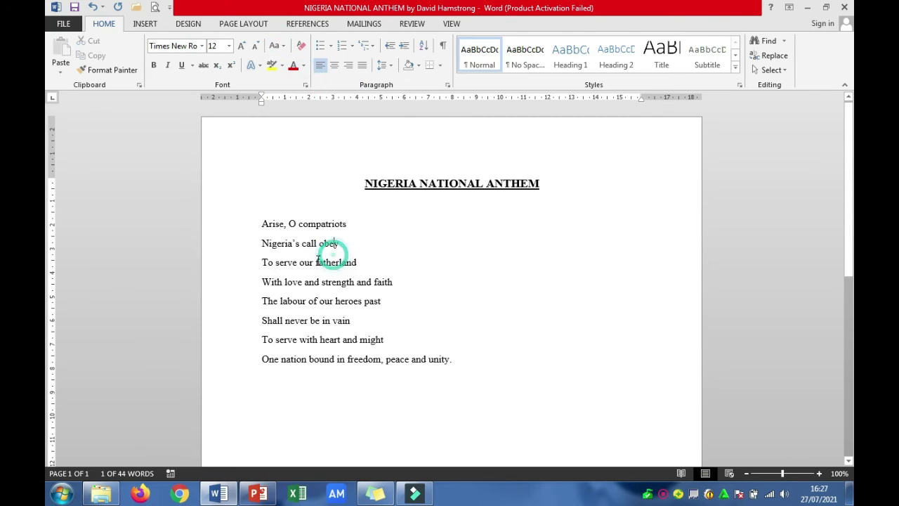
click(315, 261)
drag(331, 264, 359, 264)
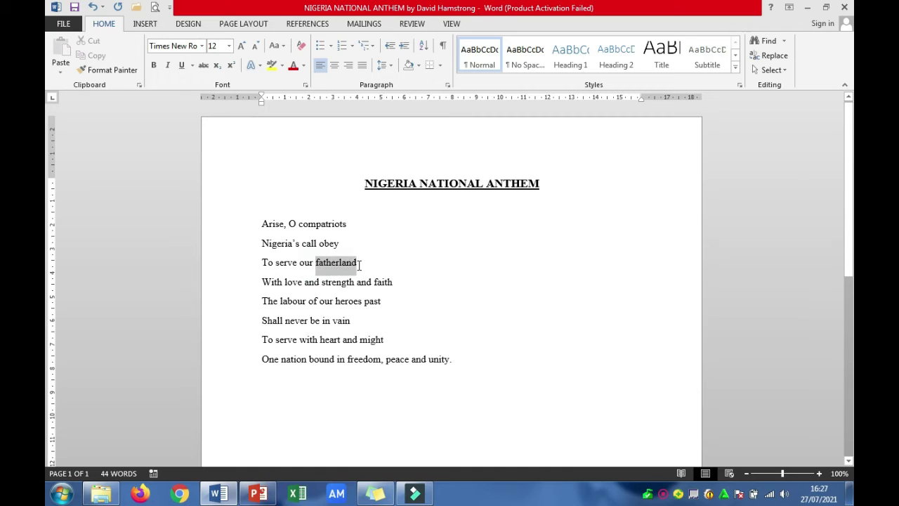
click(286, 53)
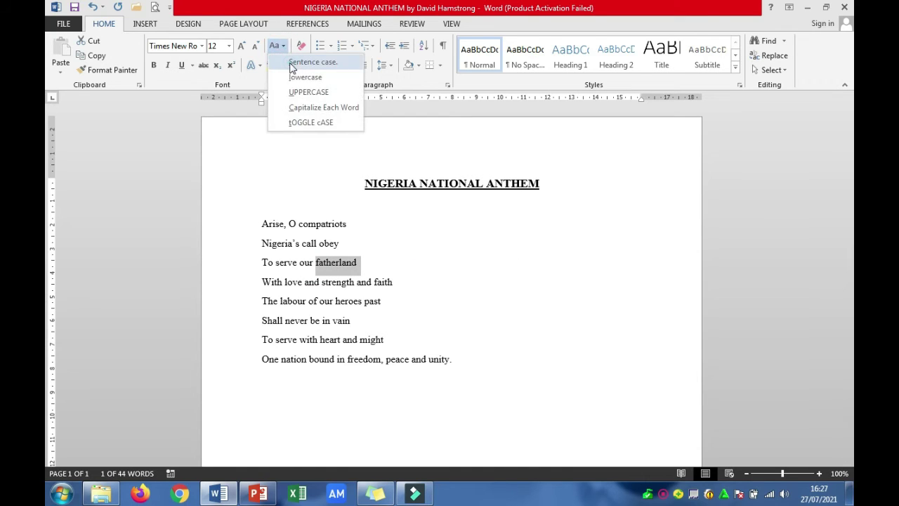
click(299, 75)
click(281, 47)
click(313, 74)
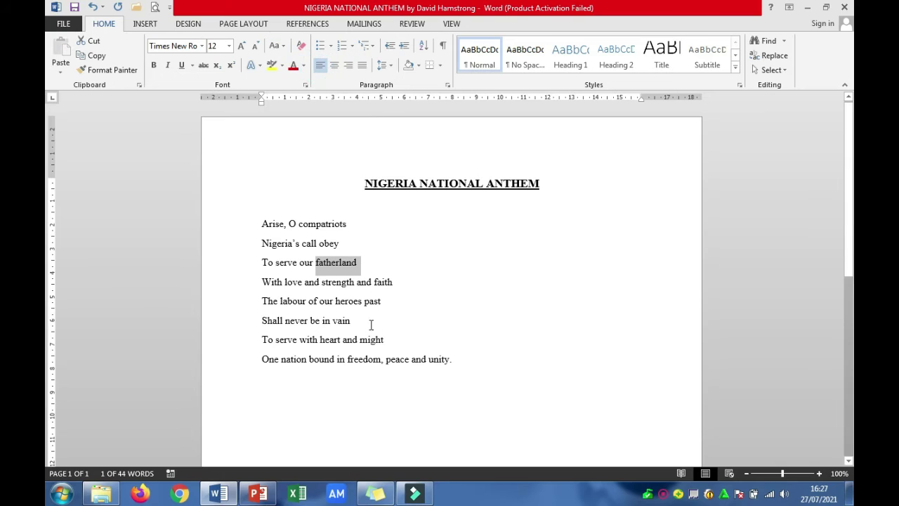
Replace the first letter of "fatherland" in line 3 with a capital F
click(320, 265)
key(BackSpace)
text(F)
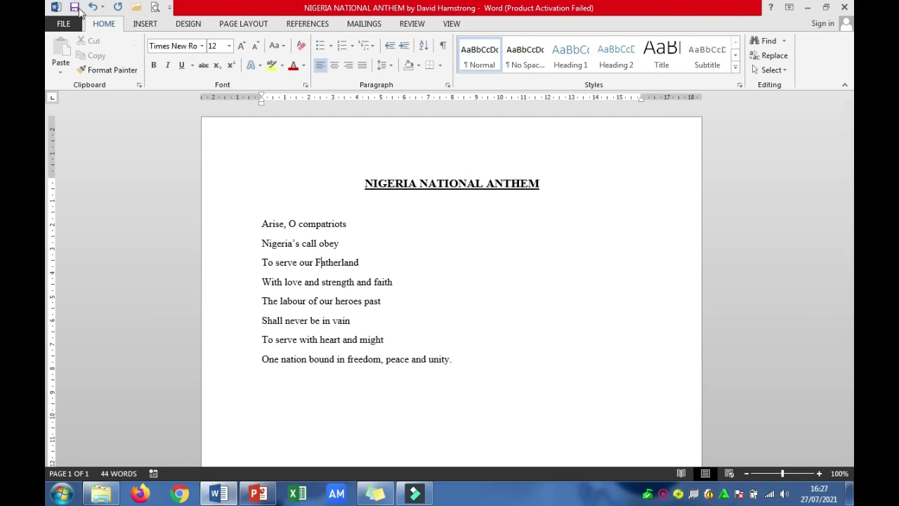
Check the saving instruction on the question slide and save the anthem document under its existing name
click(258, 493)
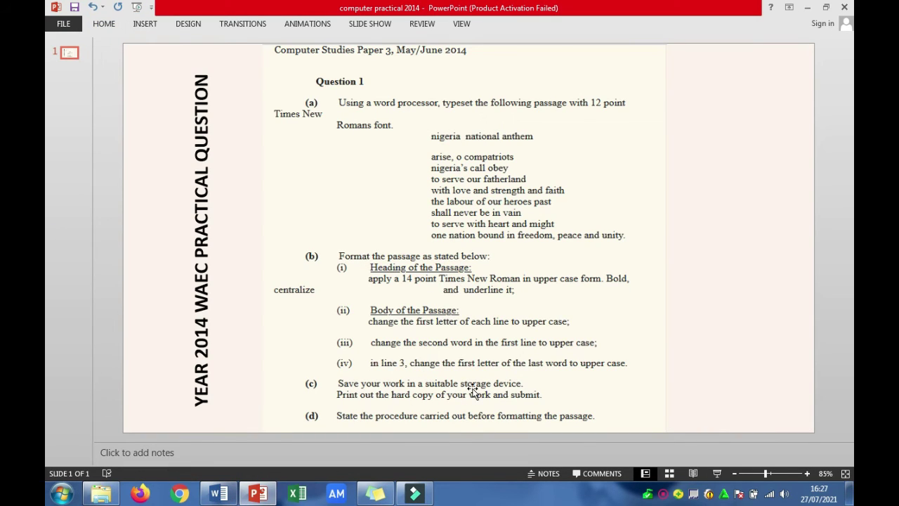
mouse_move(248, 500)
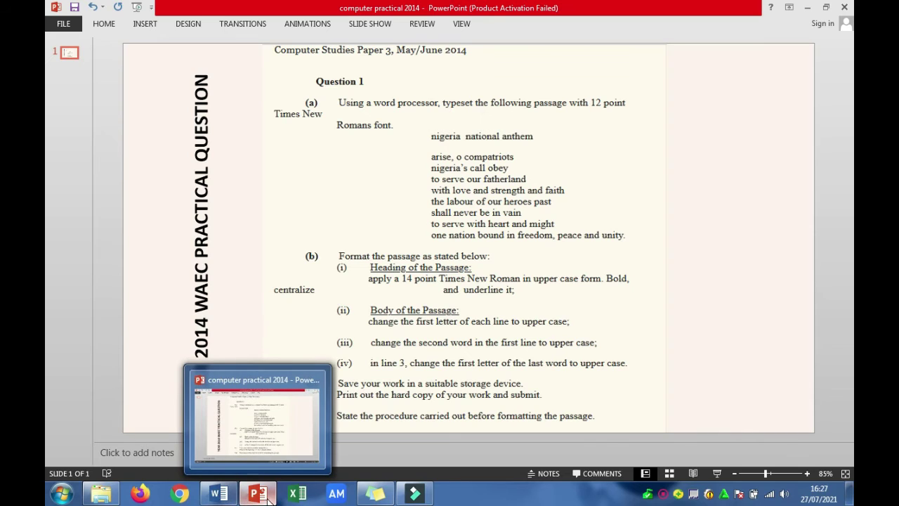
click(219, 494)
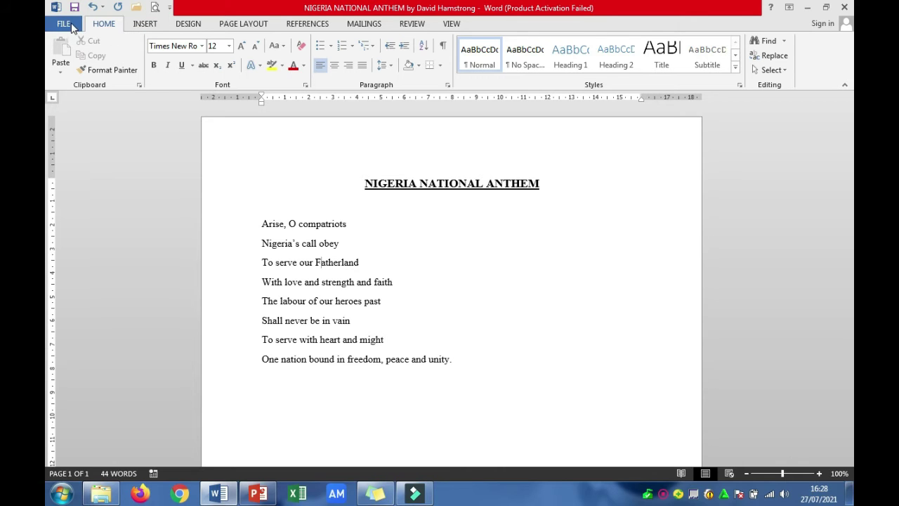
click(70, 27)
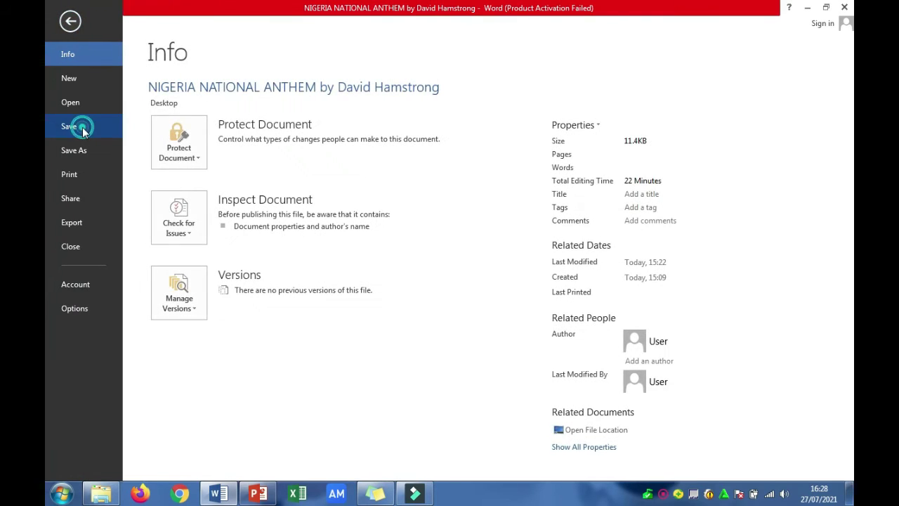
click(105, 126)
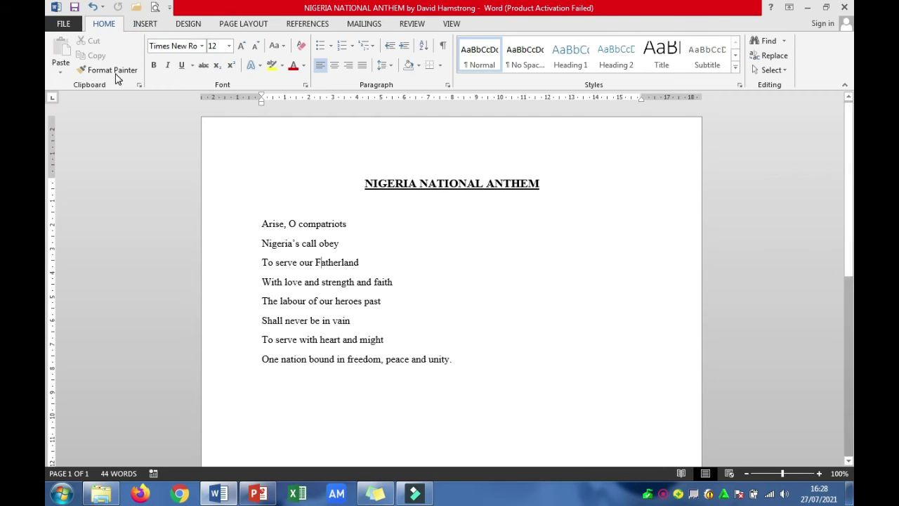
Open the Save As dialog for the anthem document on this computer and look through the available storage locations
click(63, 24)
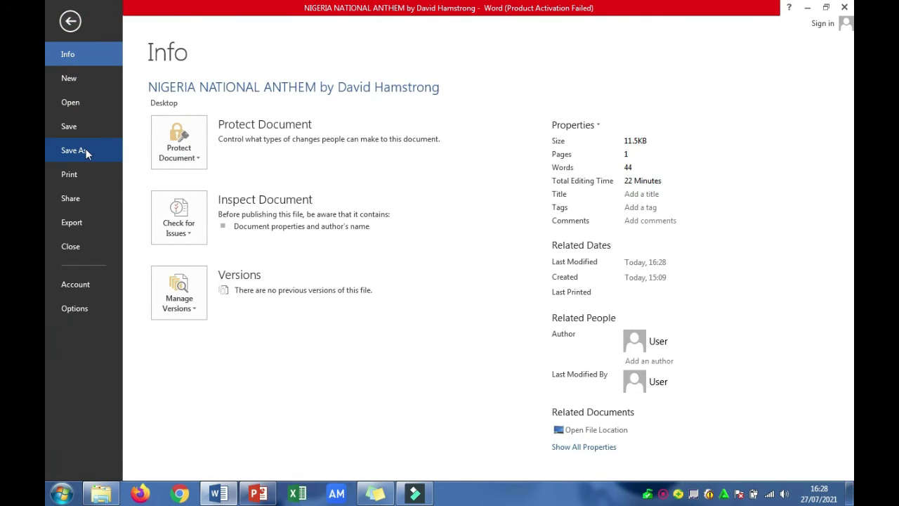
click(86, 152)
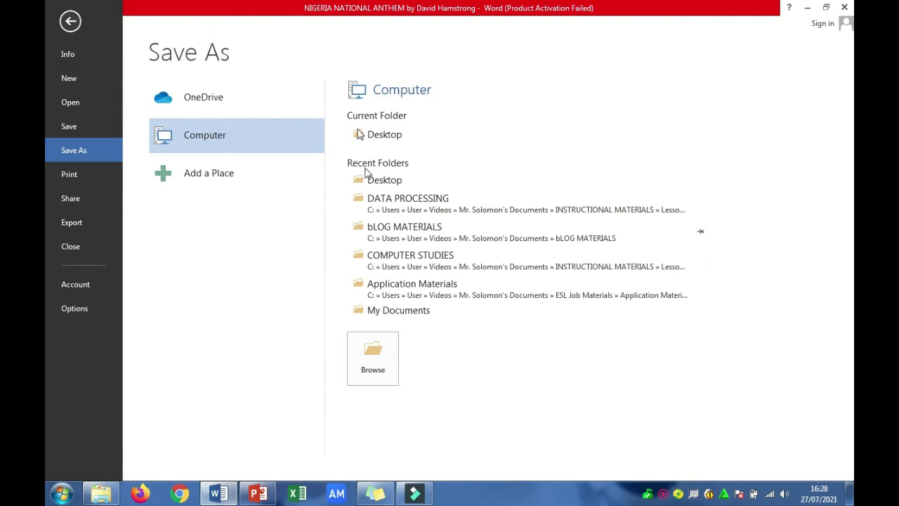
click(381, 360)
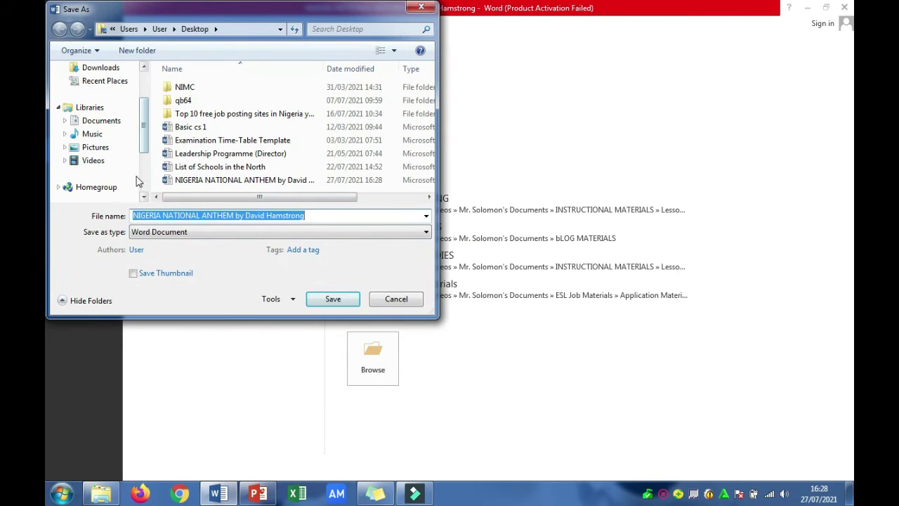
click(144, 179)
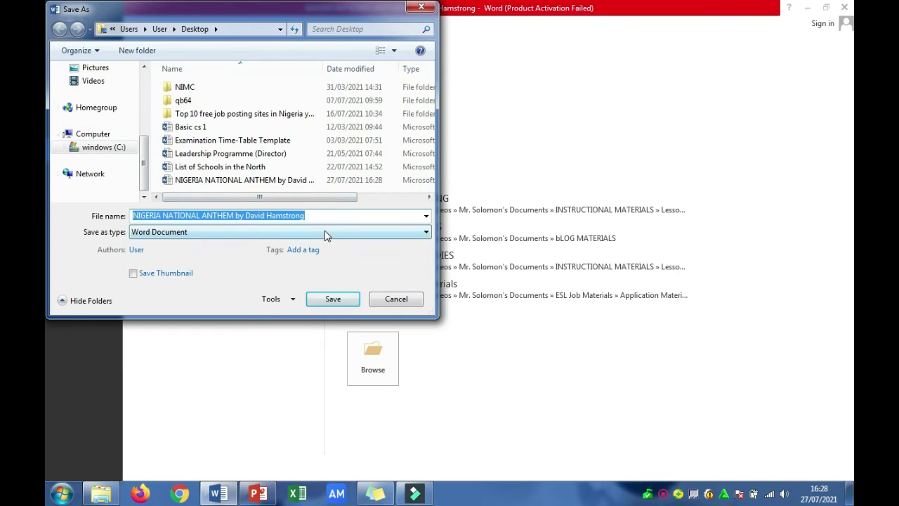
click(144, 95)
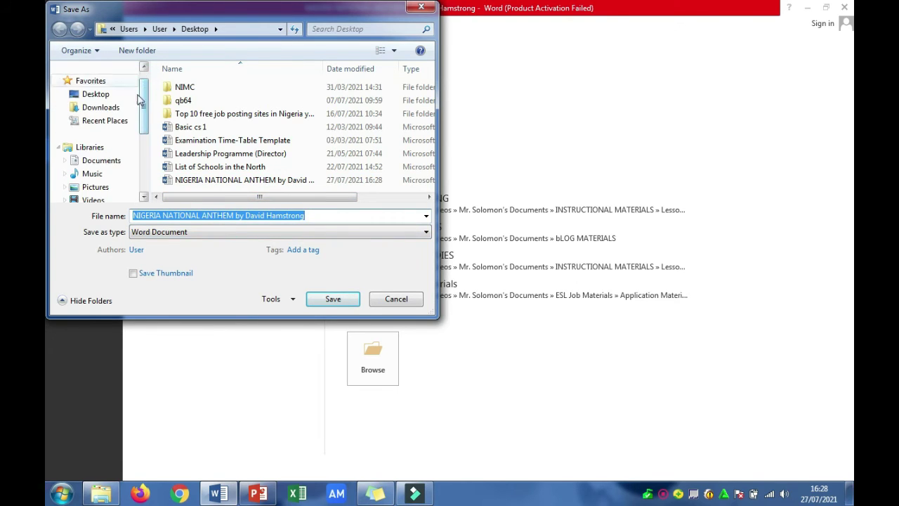
scroll(146, 119, up, 1)
click(97, 113)
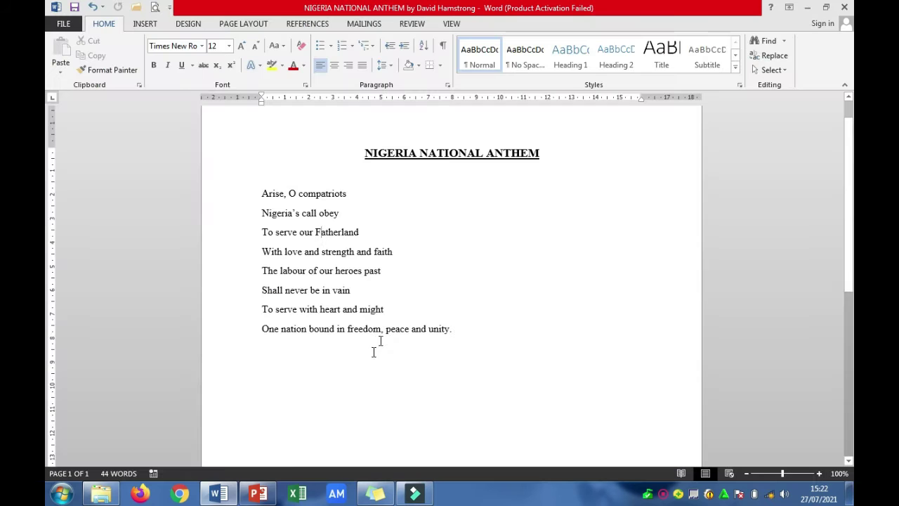
Check the printing instruction on the question slide, then review the anthem's print preview, printer choices and page range without printing
click(257, 494)
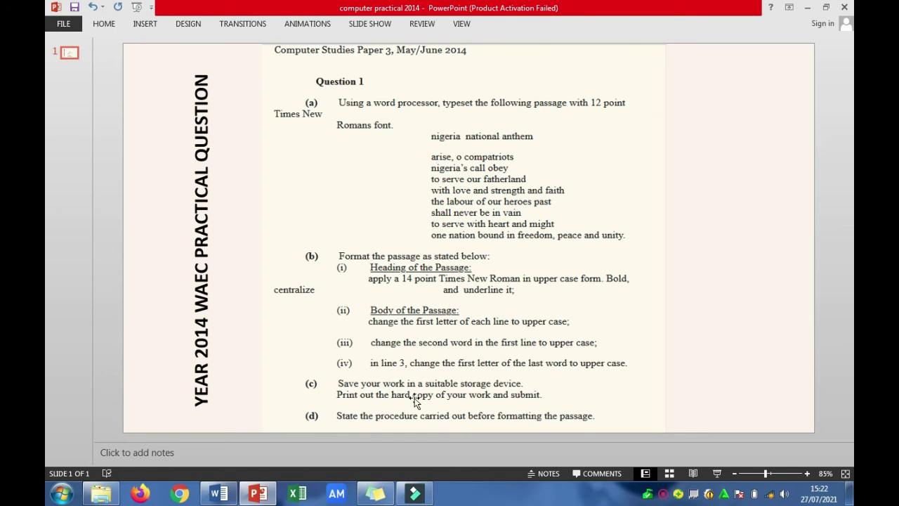
click(218, 494)
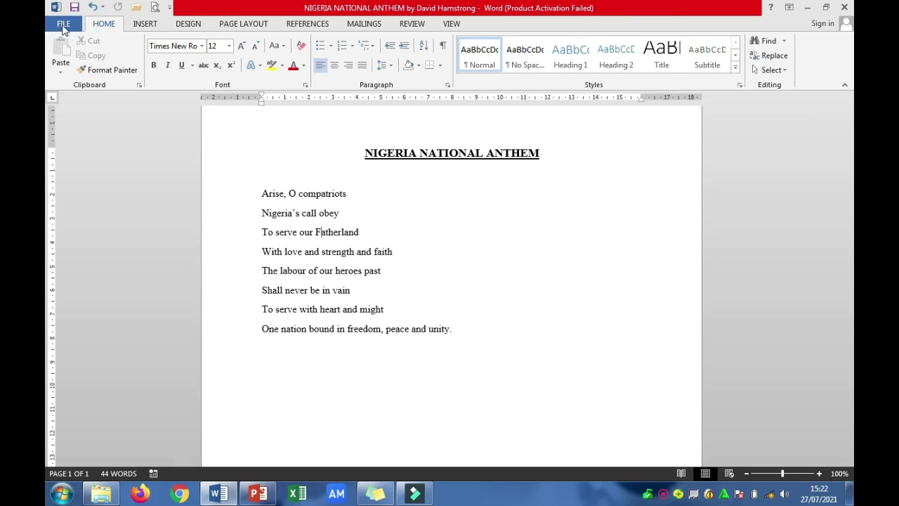
click(63, 25)
click(102, 172)
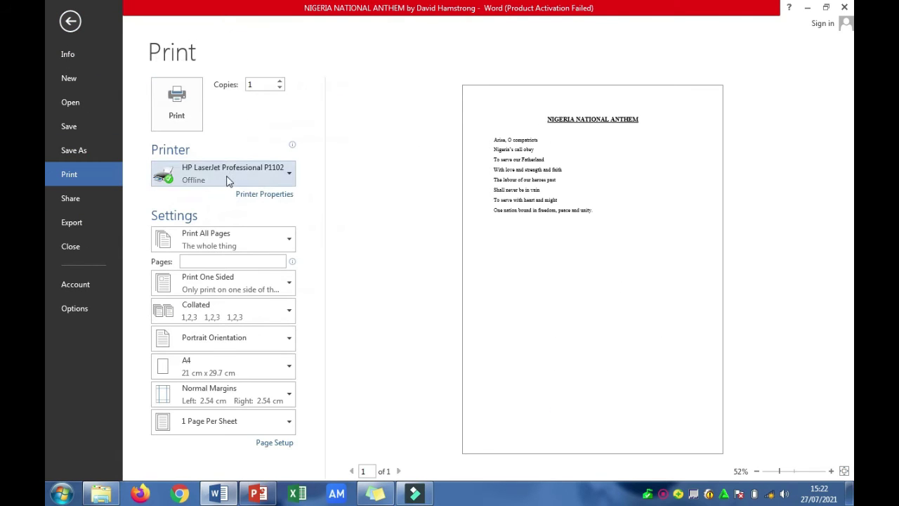
click(272, 171)
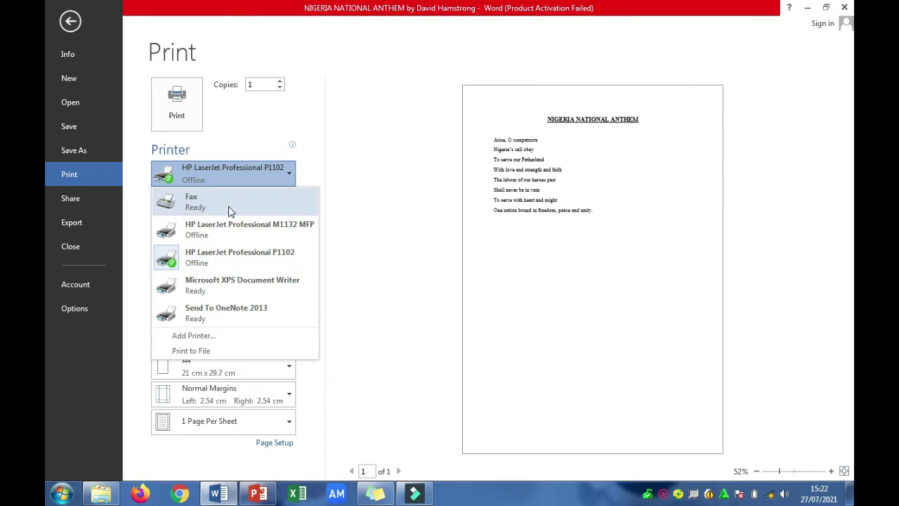
click(323, 168)
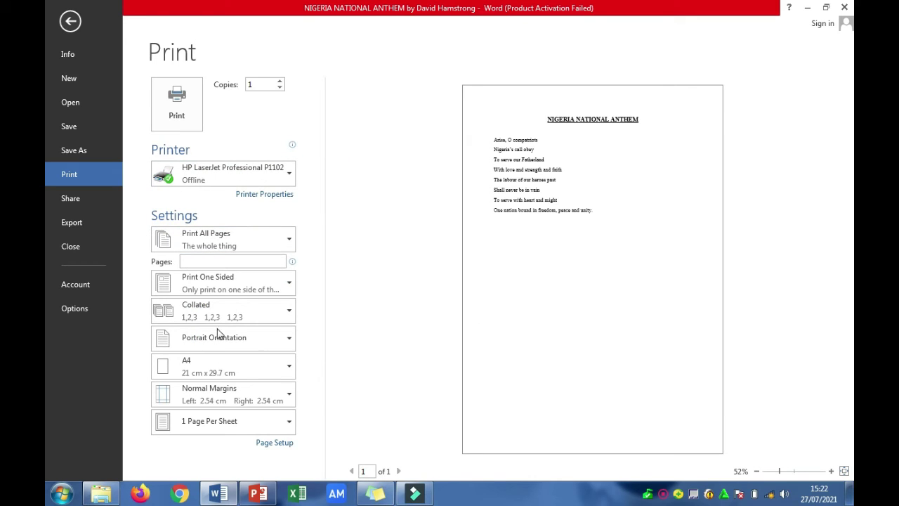
click(194, 261)
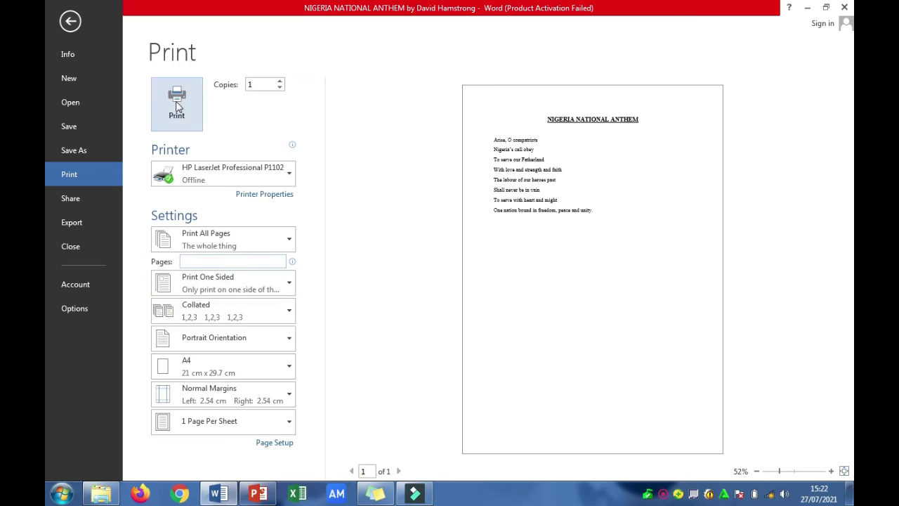
click(71, 22)
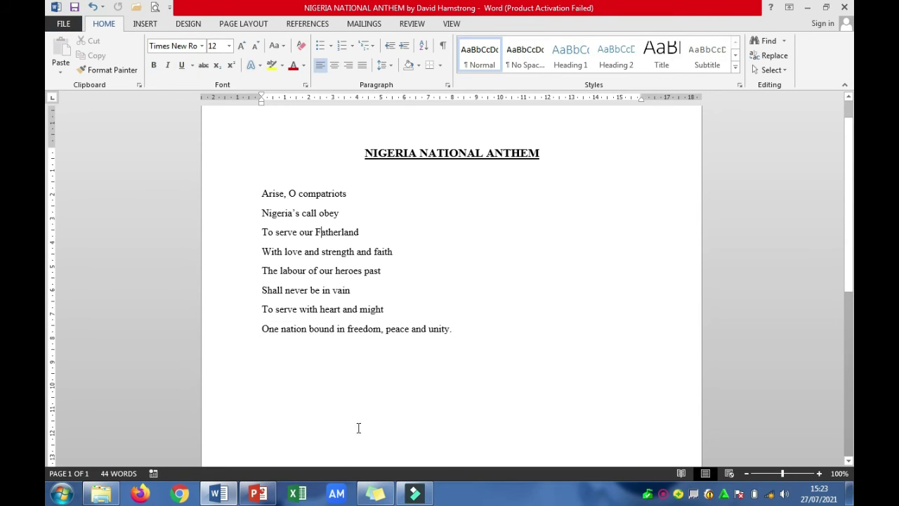
Dismiss the Windows color scheme prompt over the PowerPoint question slide and return to the anthem document in Word
mouse_move(211, 496)
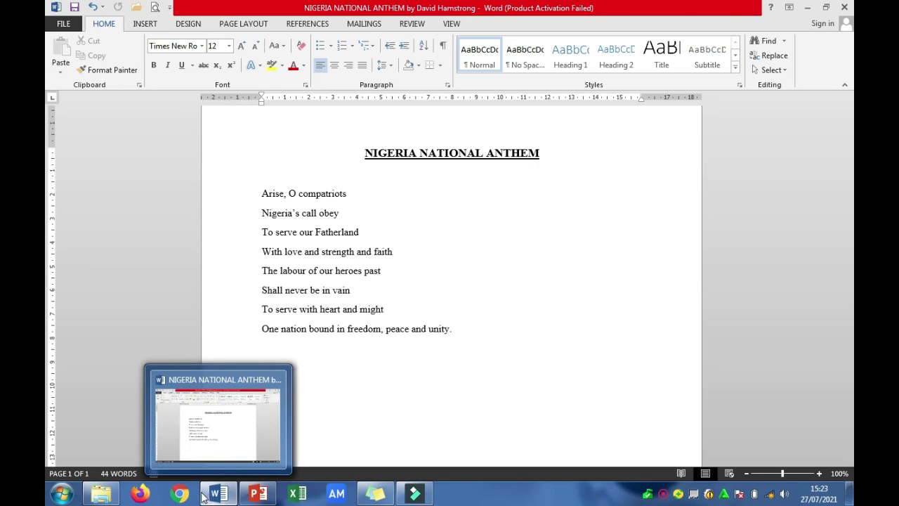
click(211, 496)
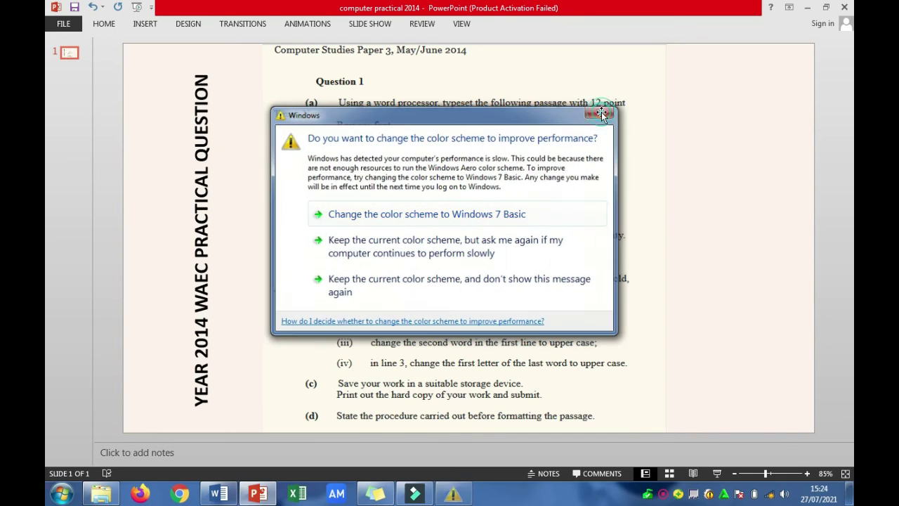
click(602, 115)
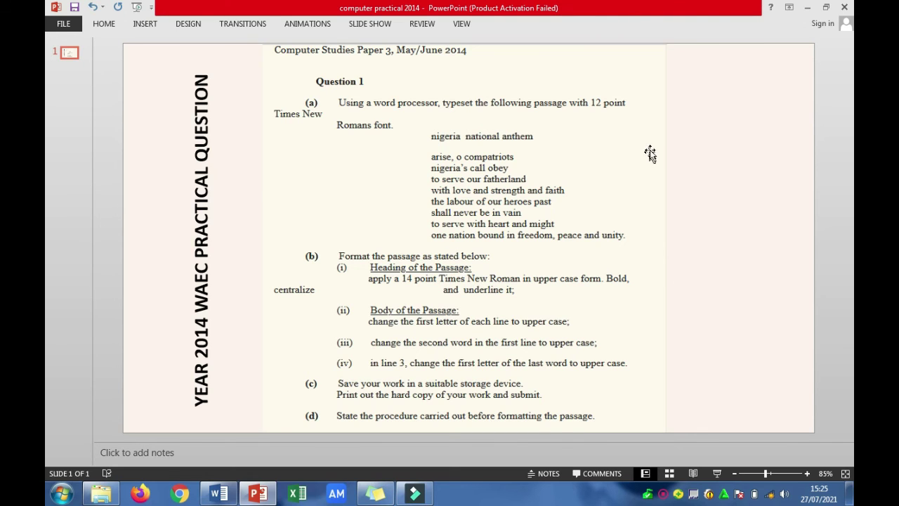
click(608, 113)
click(219, 494)
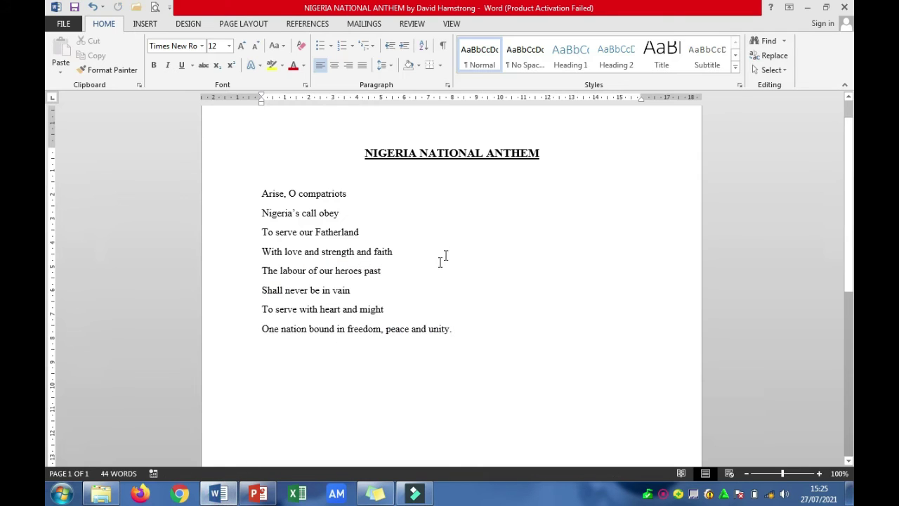
Review the whole anthem page and place the cursor at the end of the last line, after "unity."
scroll(499, 274, down, 3)
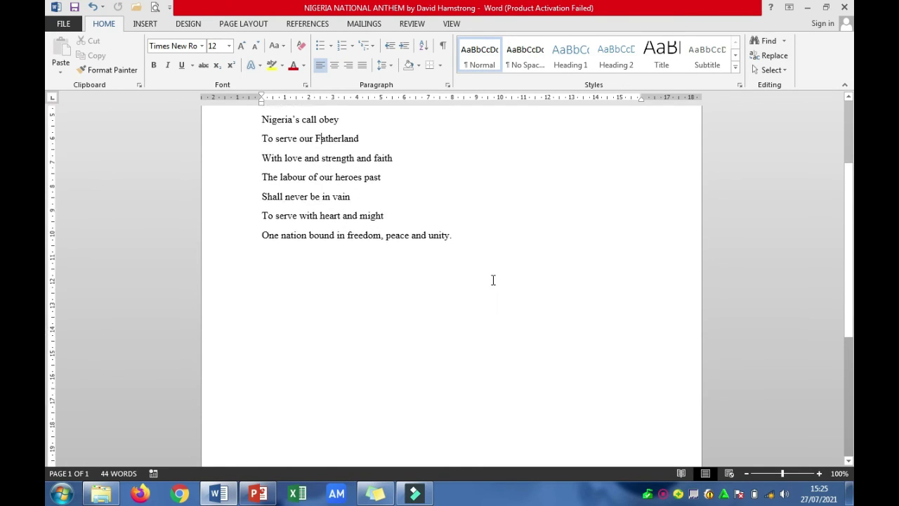
scroll(493, 279, down, 6)
scroll(468, 292, up, 3)
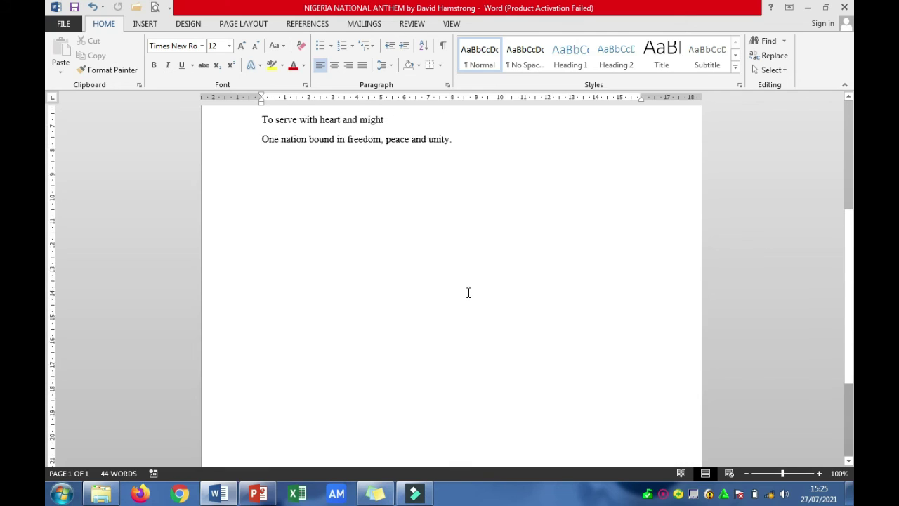
scroll(468, 292, up, 5)
scroll(475, 341, up, 2)
click(477, 340)
click(472, 352)
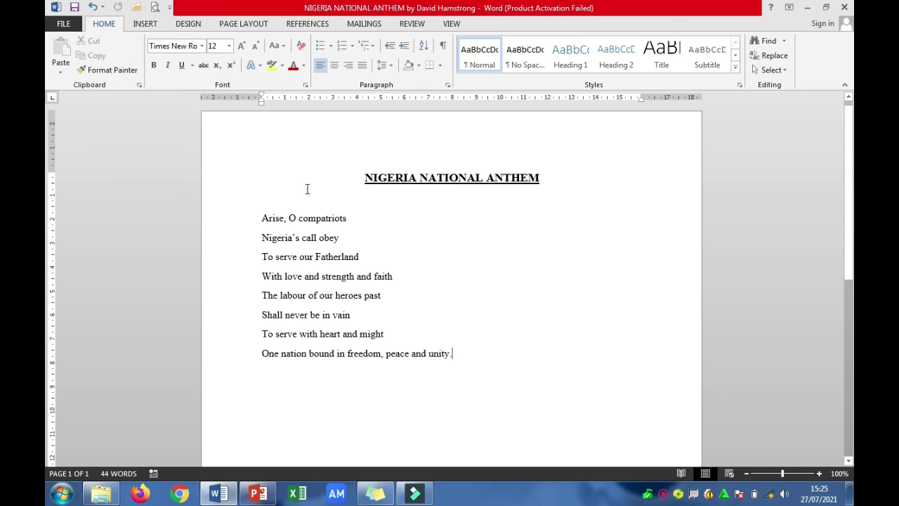
scroll(548, 255, down, 3)
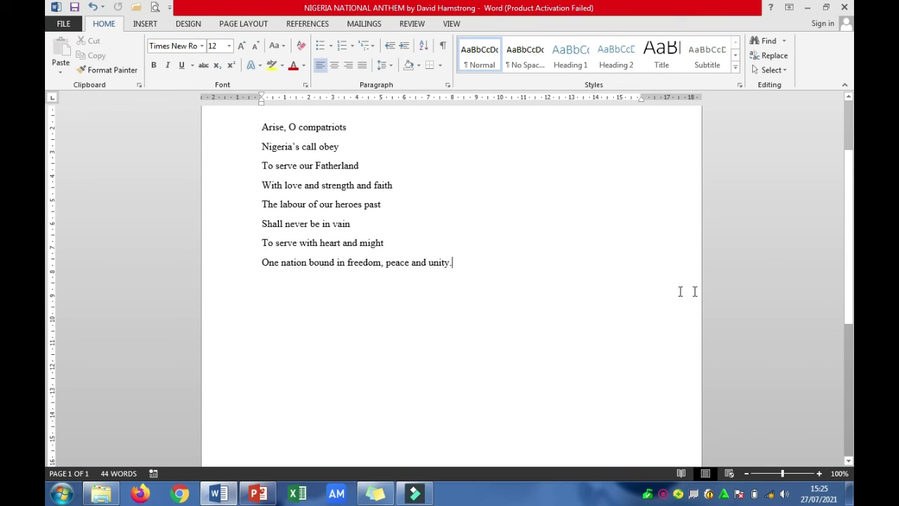
scroll(620, 288, up, 3)
Look at the question slide in PowerPoint once more and check the finished anthem page in Word against it
mouse_move(375, 494)
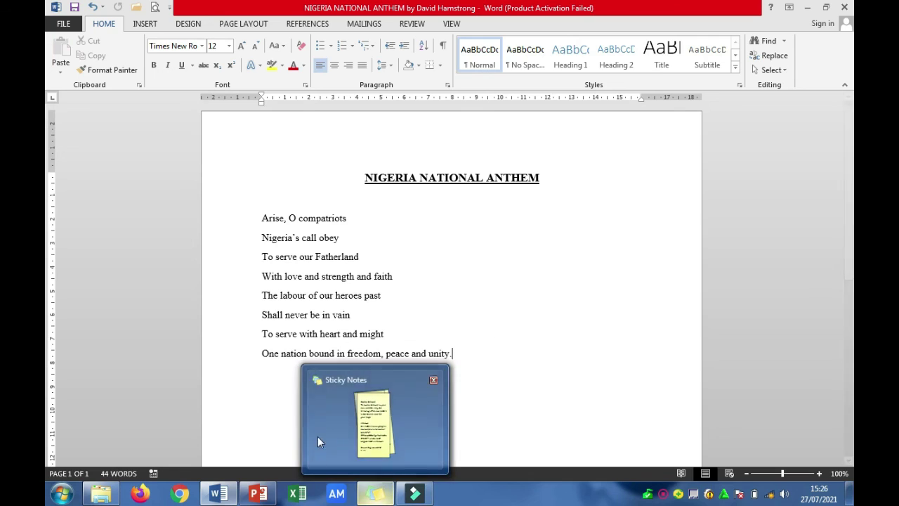
click(256, 494)
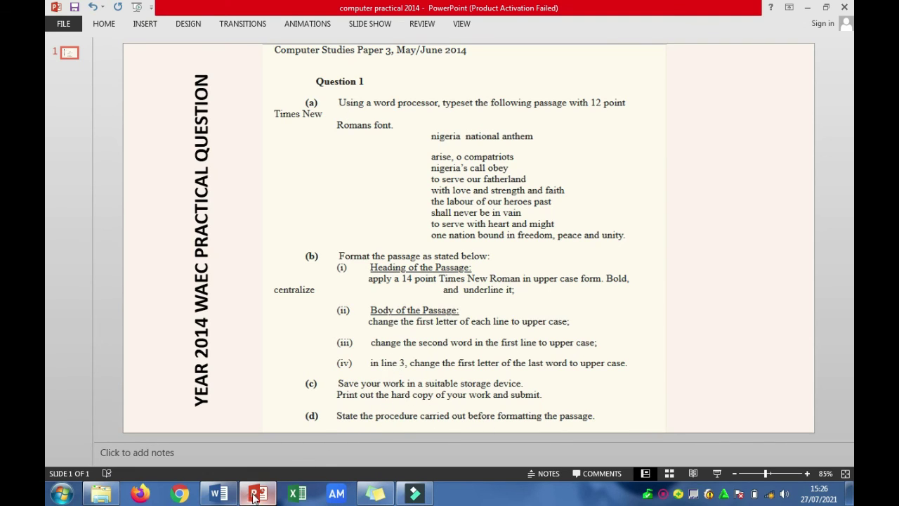
click(218, 494)
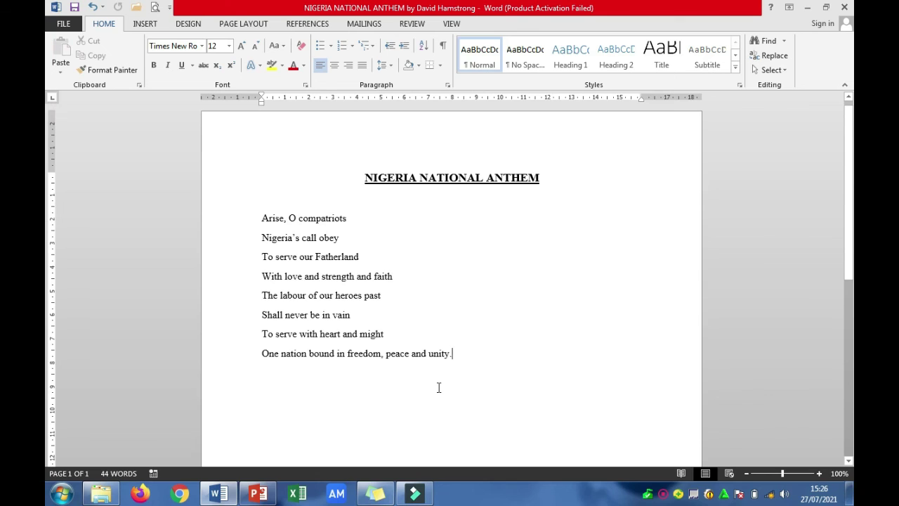
scroll(527, 338, down, 5)
scroll(512, 346, down, 4)
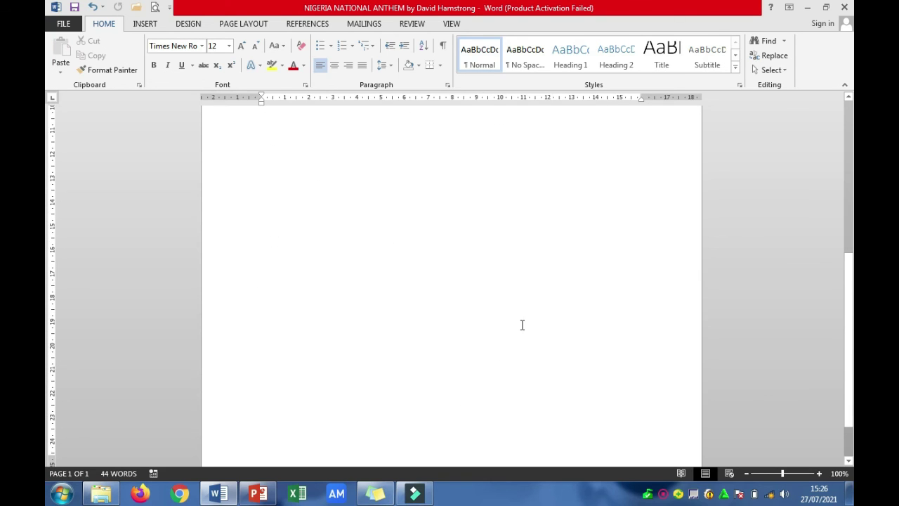
scroll(563, 338, up, 3)
scroll(563, 337, up, 6)
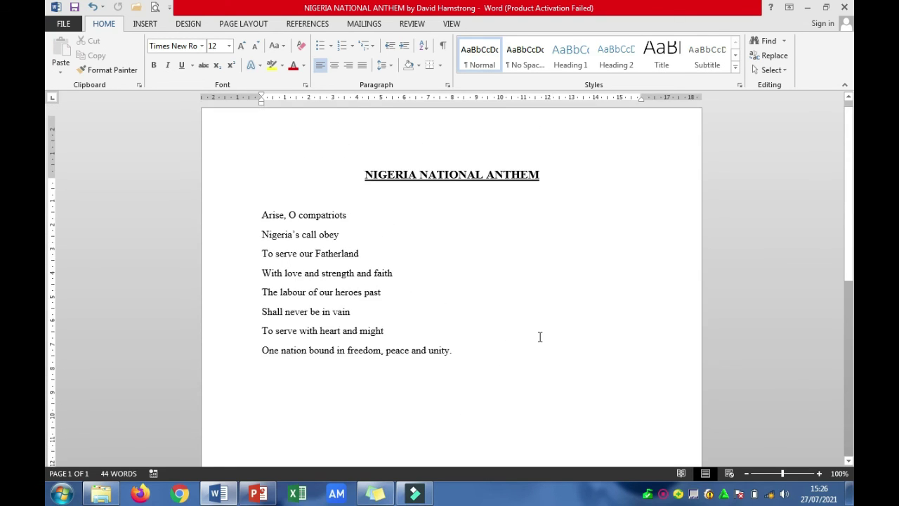